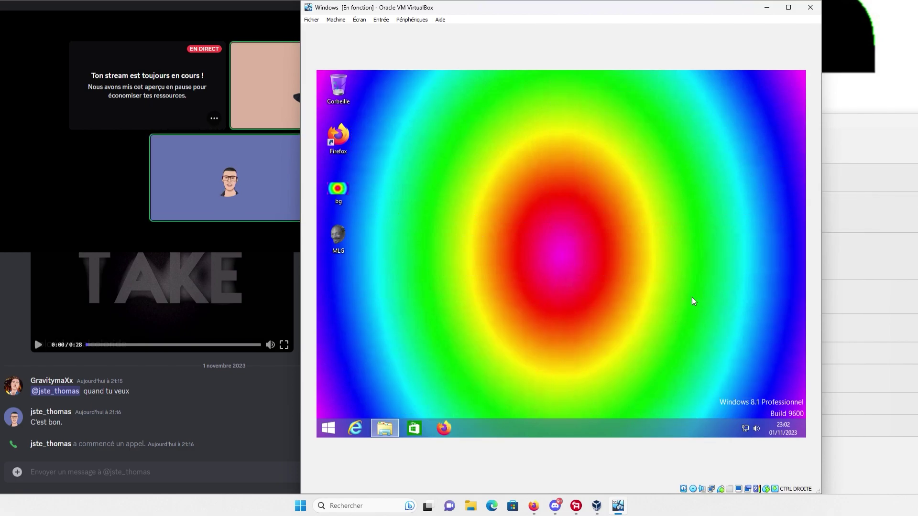
- Open the user profile's Documents folder in the guest system's file explorer, going through the Bureau location
right_click(540, 304)
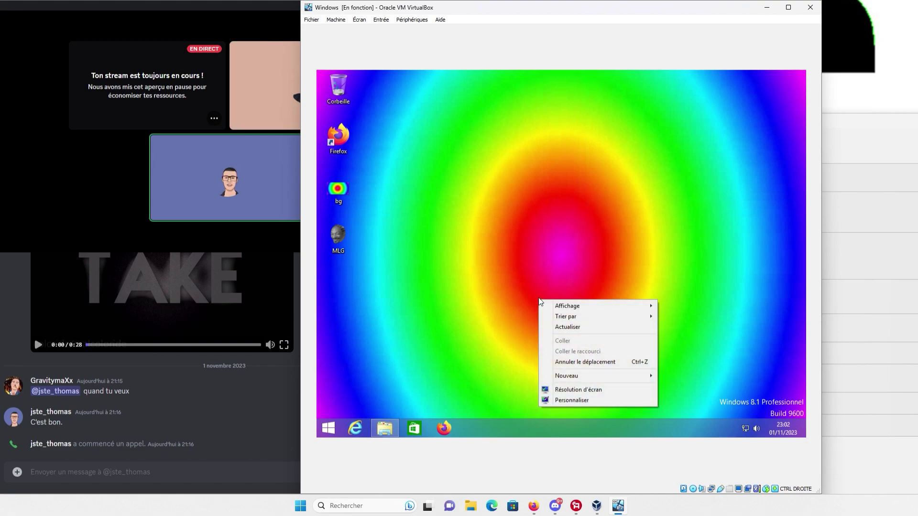
left_click(381, 430)
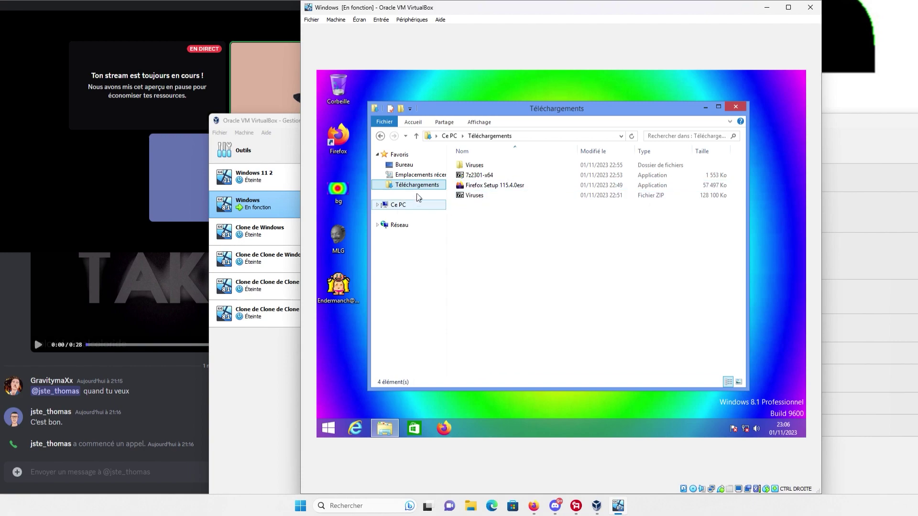
left_click(412, 169)
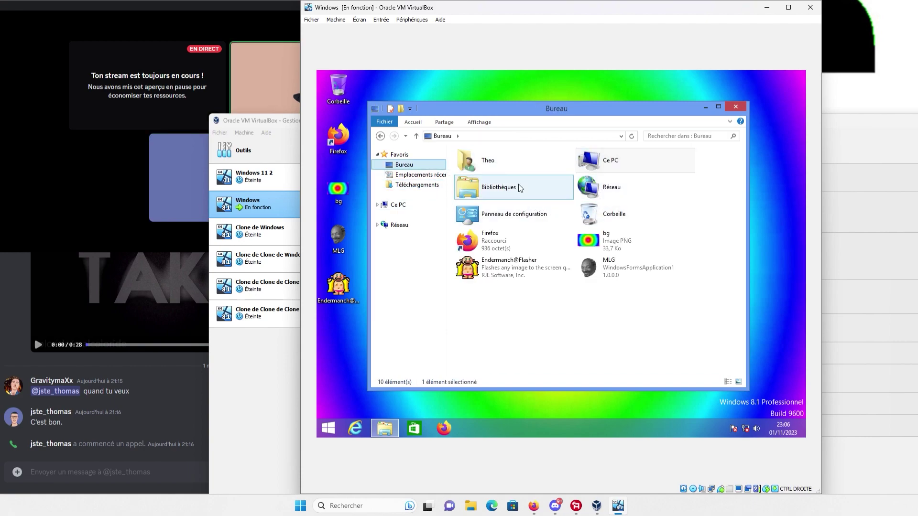
double_click(509, 167)
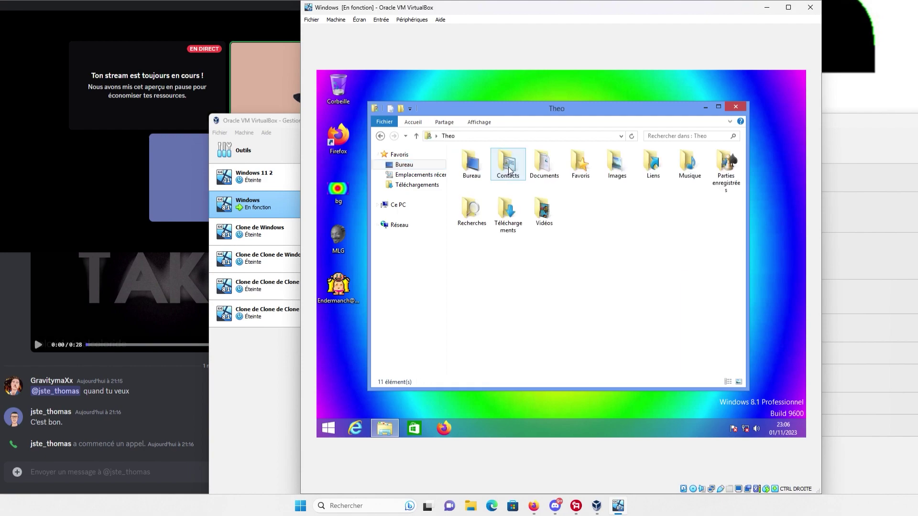
double_click(548, 172)
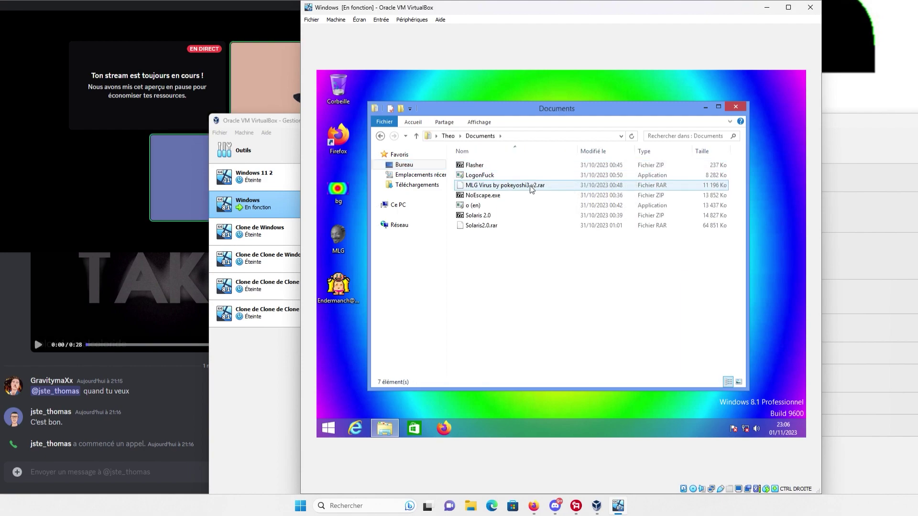
- Move the o (en) application from the Documents folder to the guest desktop and close the folder window
left_click_drag(569, 110, 559, 91)
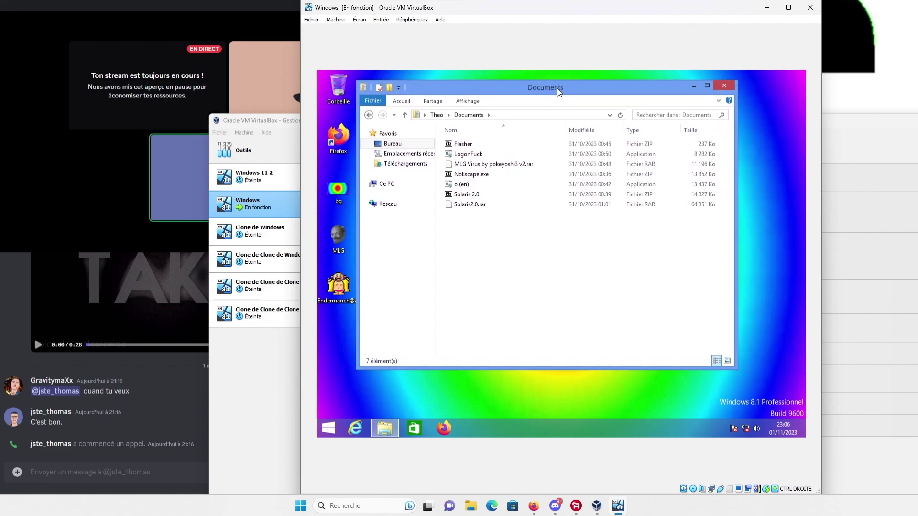
left_click(491, 185)
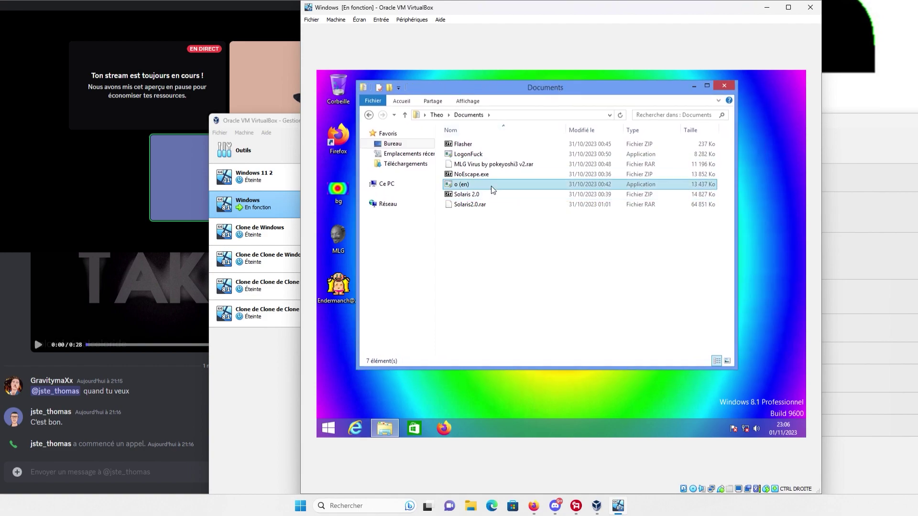
left_click_drag(583, 86, 687, 76)
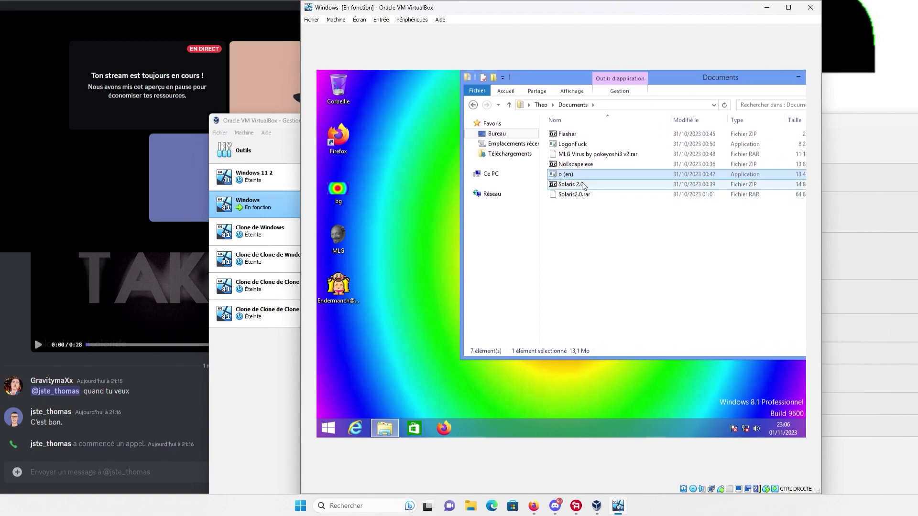
left_click_drag(583, 174, 389, 344)
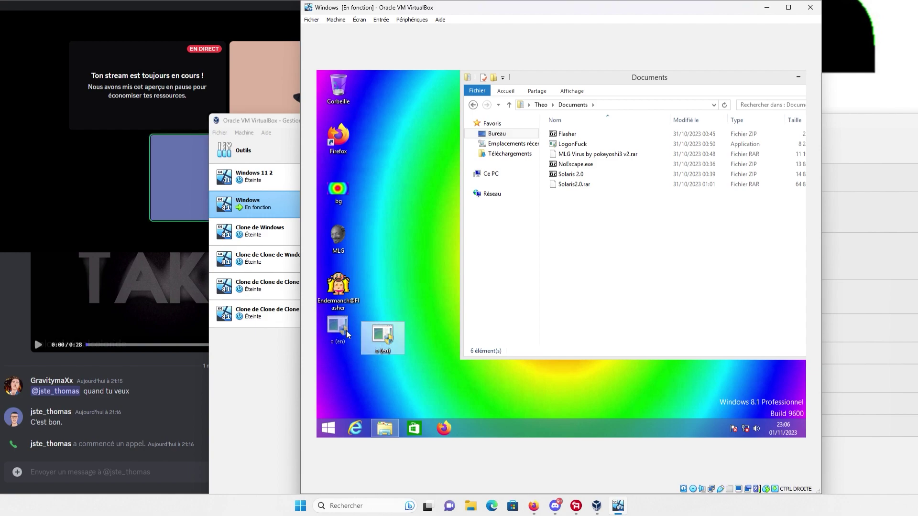
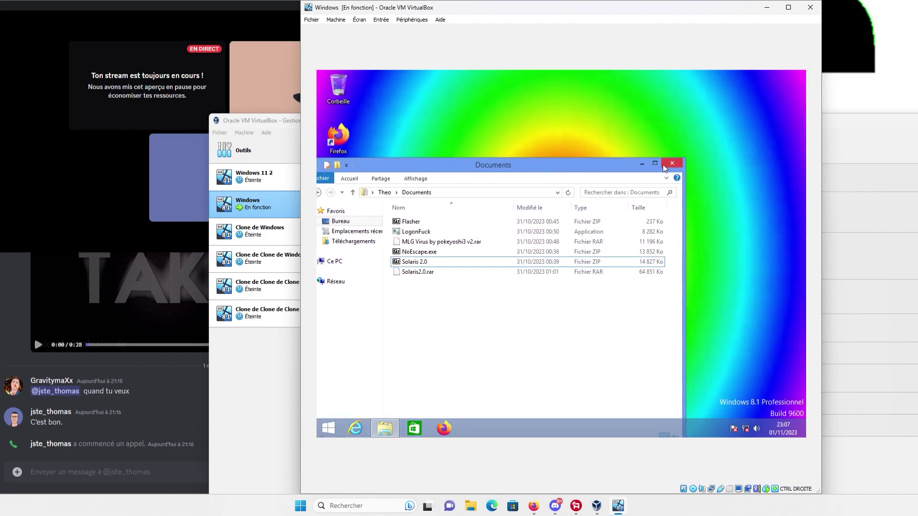
left_click(671, 163)
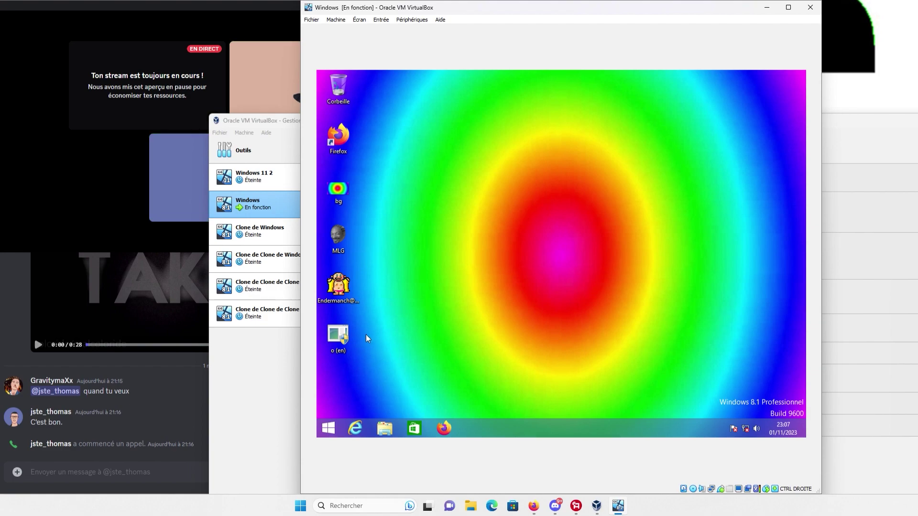
- Run the o (en) application from the desktop and allow it to make changes to the computer
right_click(414, 308)
left_click(416, 303)
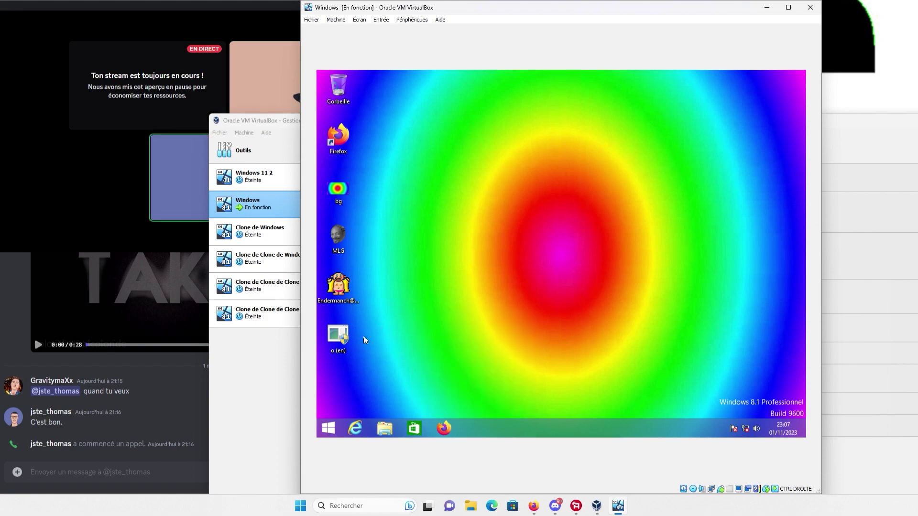
double_click(352, 336)
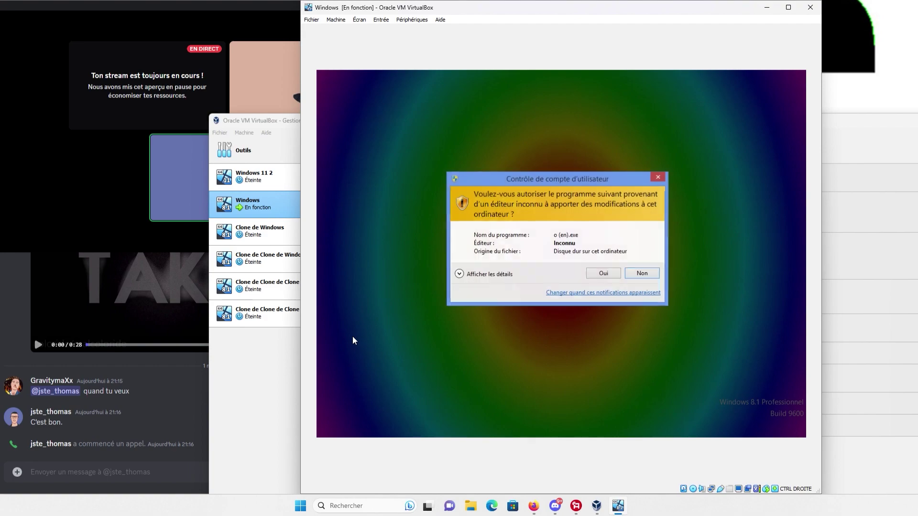
left_click(593, 277)
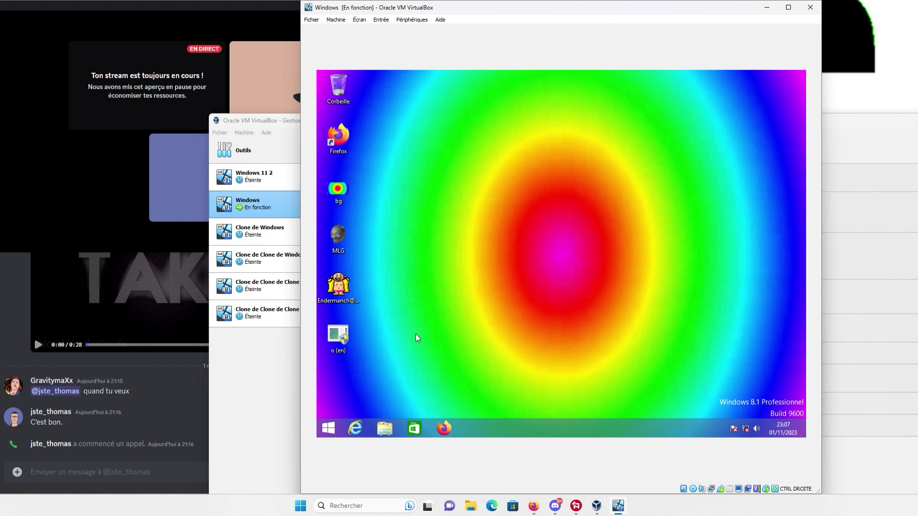
- Open, close and reopen the Ce PC window to check how the guest system behaves
right_click(356, 334)
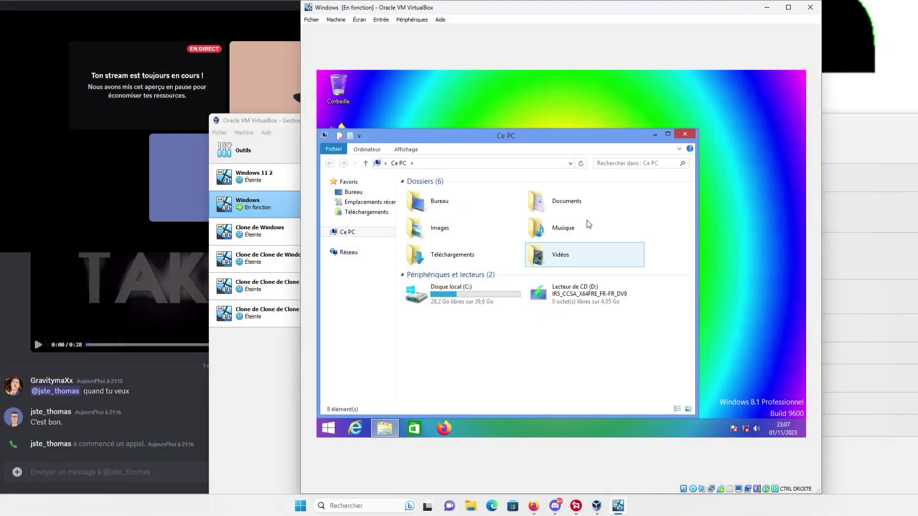
left_click(682, 136)
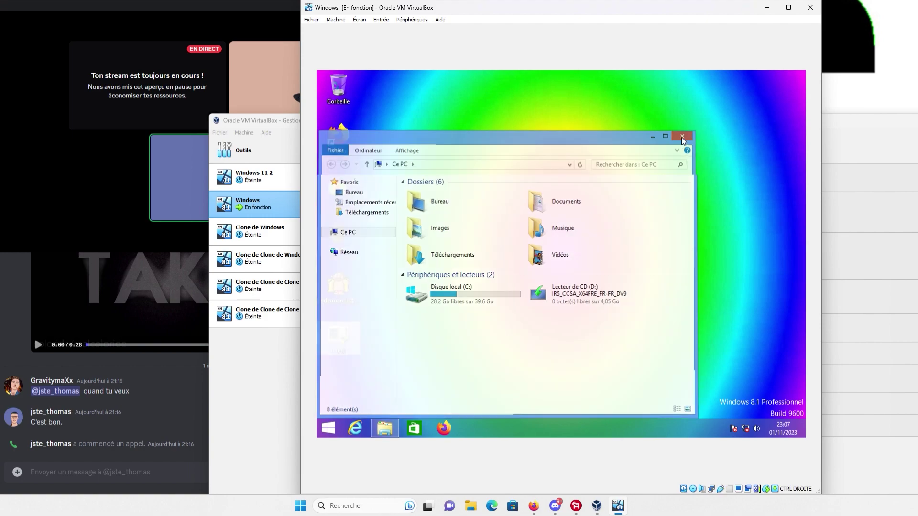
left_click(391, 434)
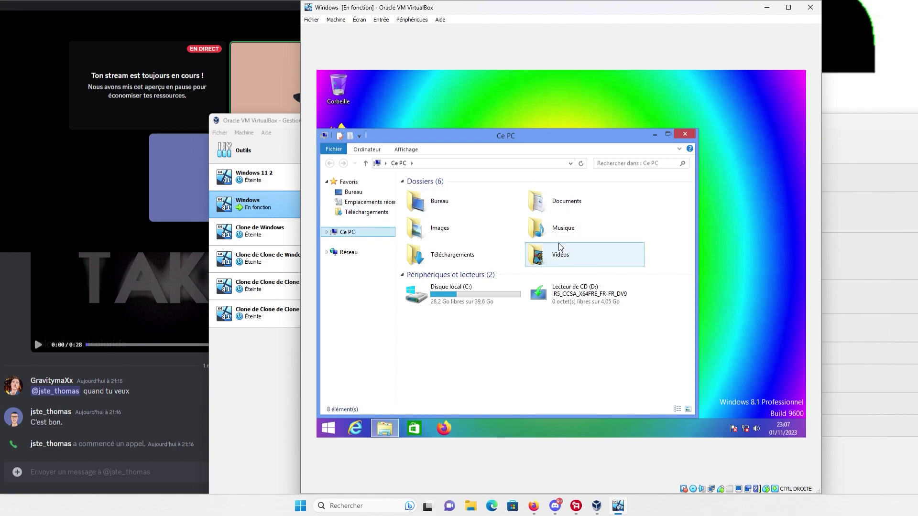
left_click_drag(487, 130, 619, 78)
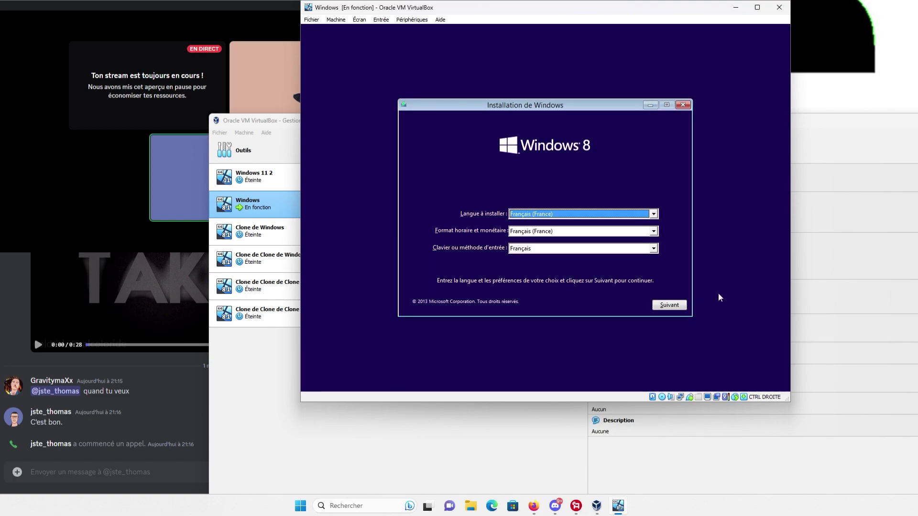
- Eject the Windows 8.1 installation disc from the Windows machine's virtual optical drive and return to its running display
left_click(891, 299)
left_click(715, 309)
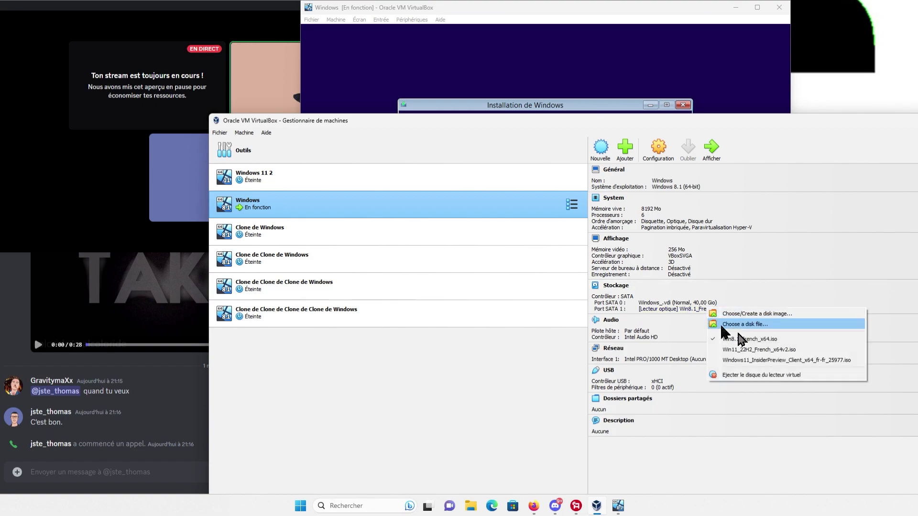
left_click(743, 376)
left_click(585, 84)
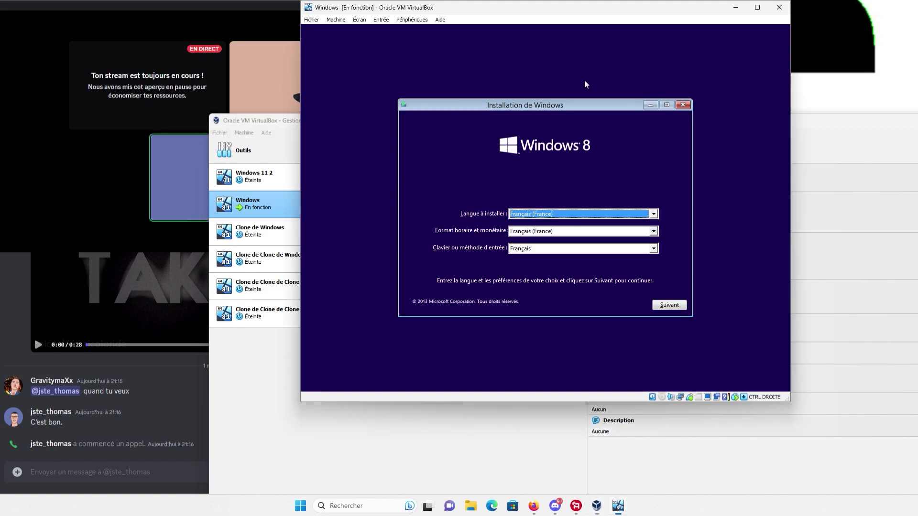
- Reset the Windows virtual machine and confirm the restart
left_click(377, 20)
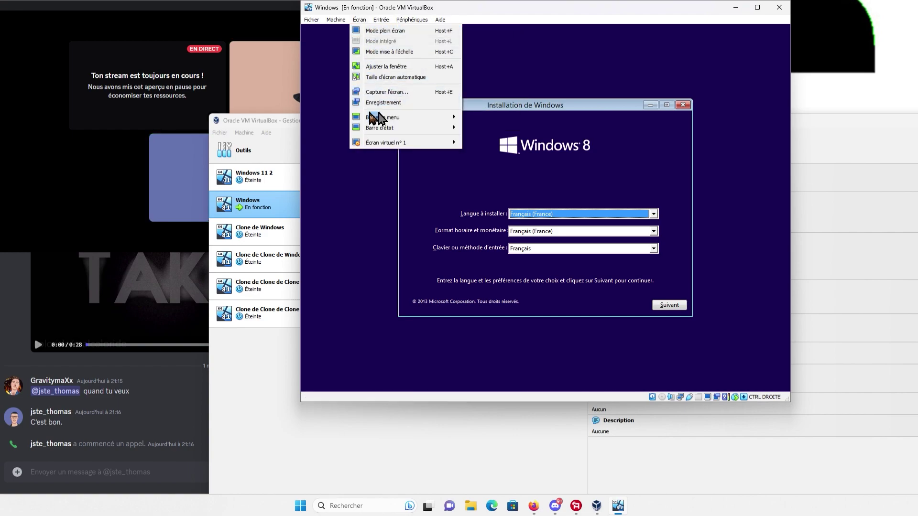
left_click(357, 110)
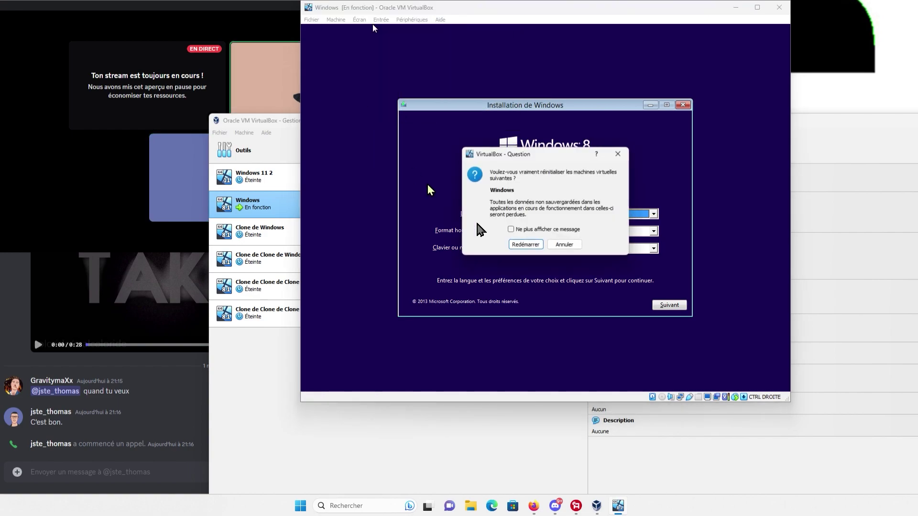
key("Return")
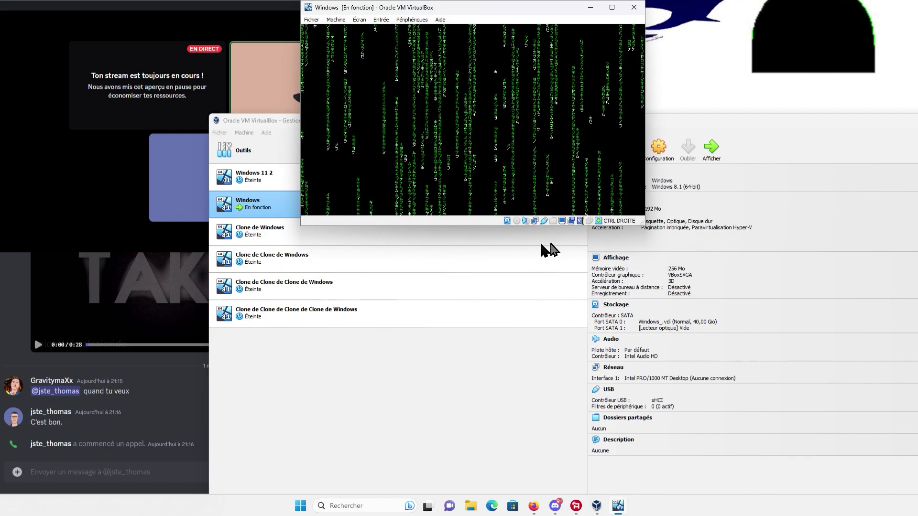
- Reposition and resize the running machine's window over the VirtualBox manager, and decline the mouse and keyboard capture
left_click(612, 7)
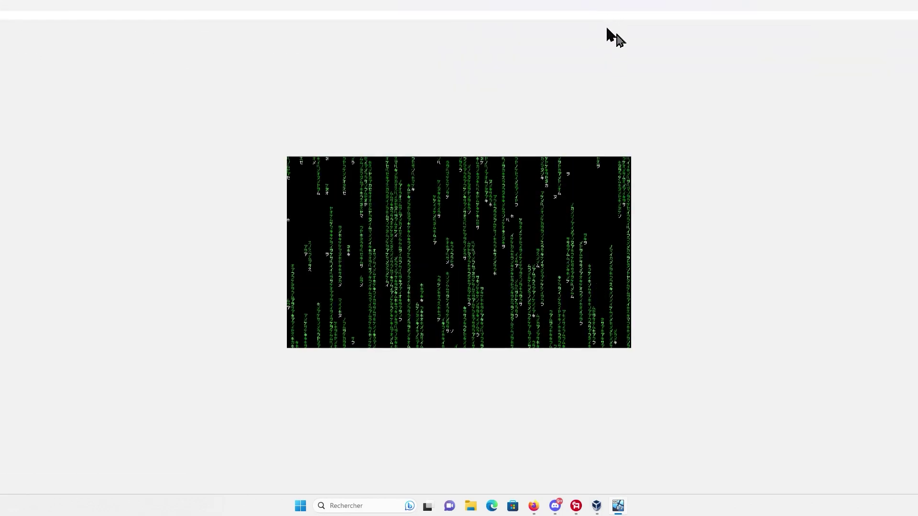
left_click_drag(669, 6, 627, 164)
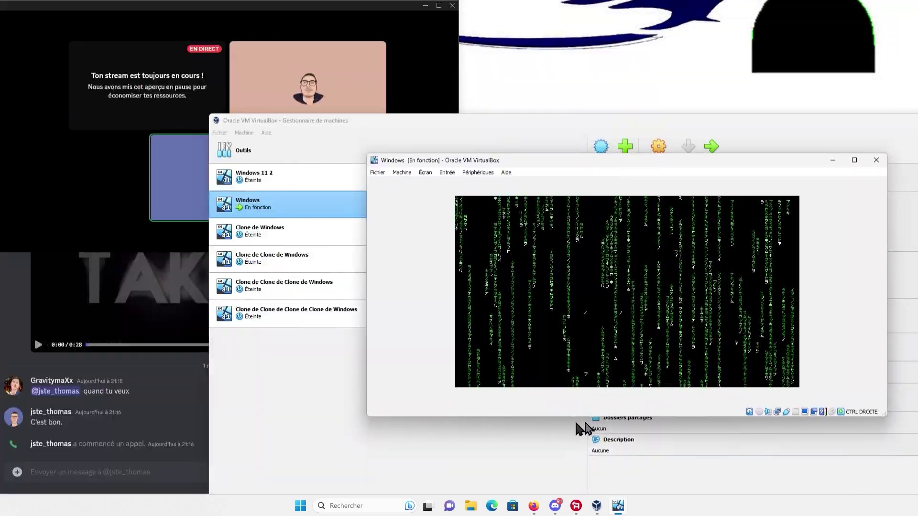
left_click_drag(582, 416, 582, 437)
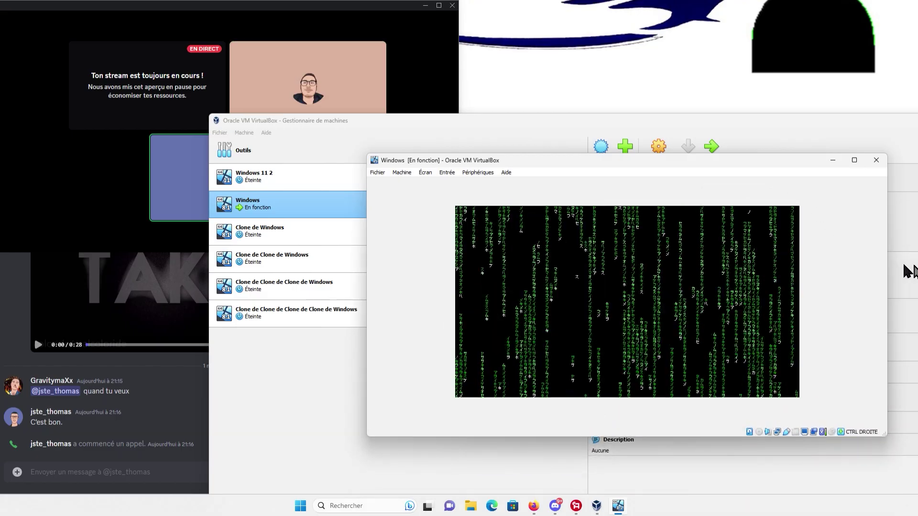
left_click_drag(889, 268, 869, 289)
left_click(550, 359)
left_click(634, 355)
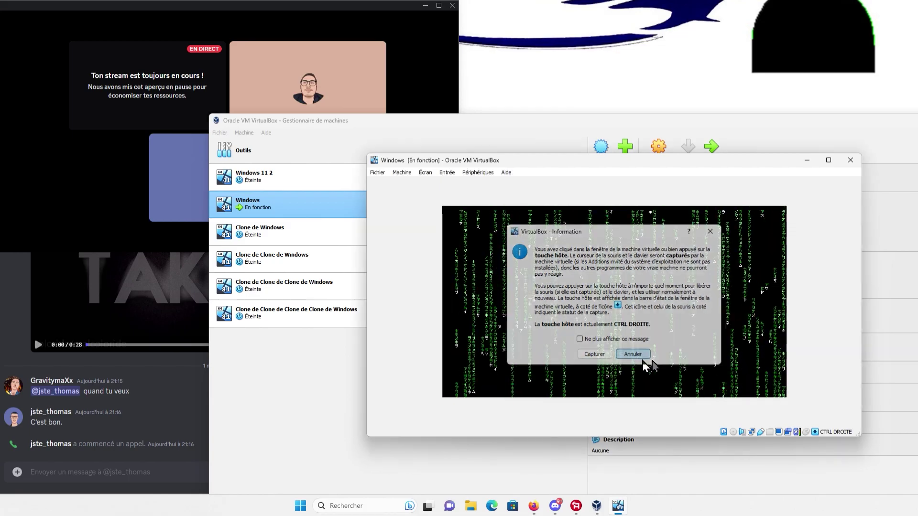
- Power off the Windows virtual machine and delete it together with all its files
left_click(854, 166)
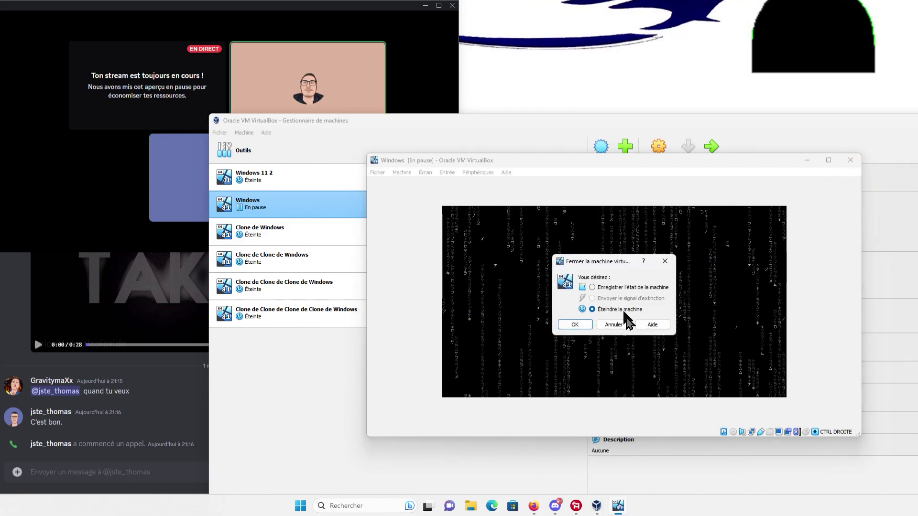
left_click(576, 325)
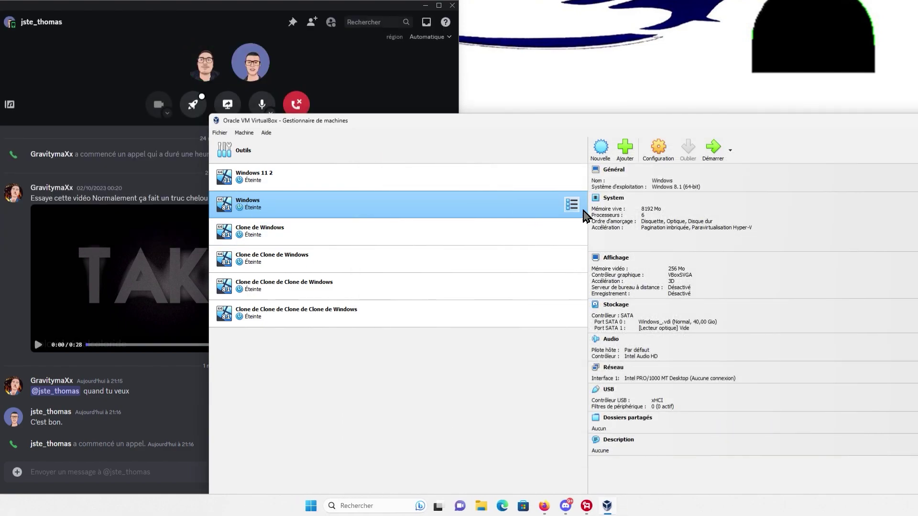
left_click(573, 205)
right_click(553, 211)
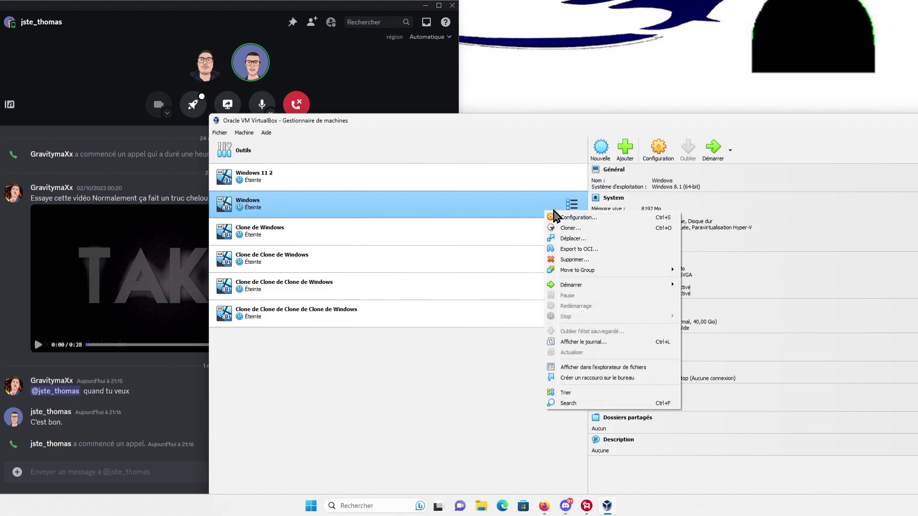
mouse_move(574, 272)
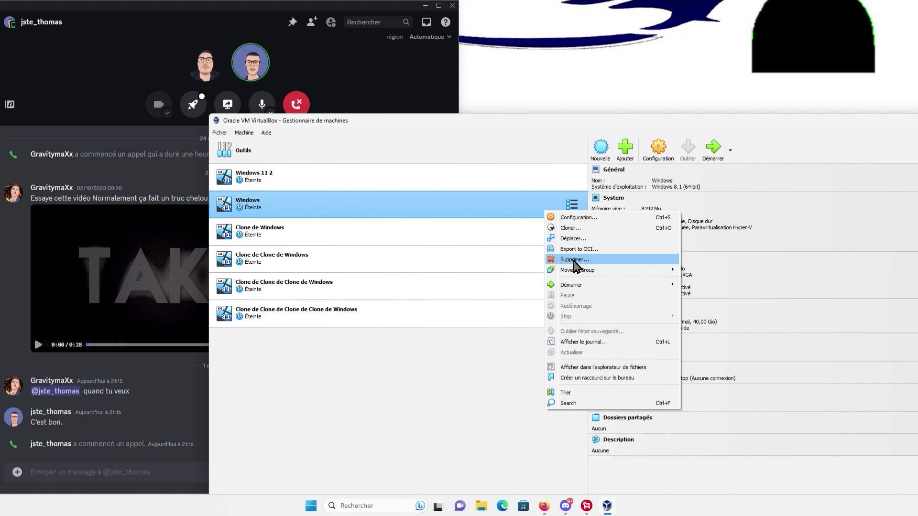
left_click(574, 261)
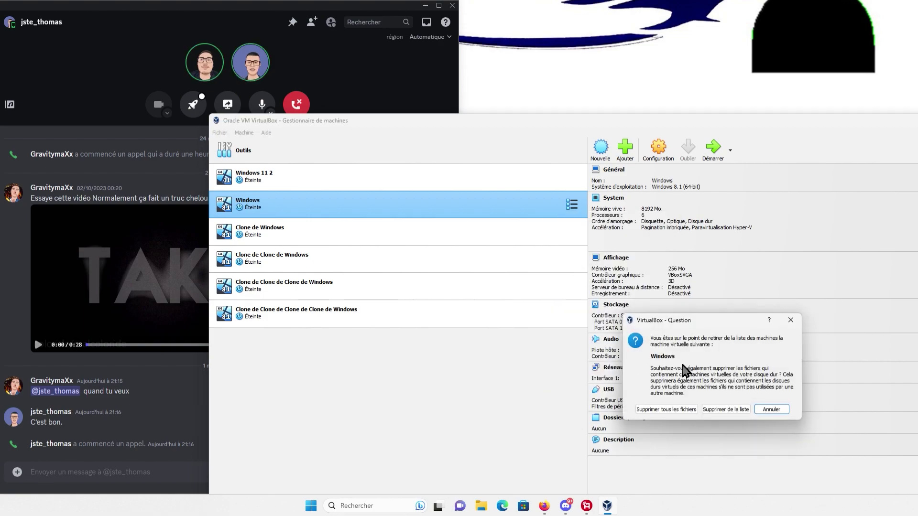
left_click(670, 410)
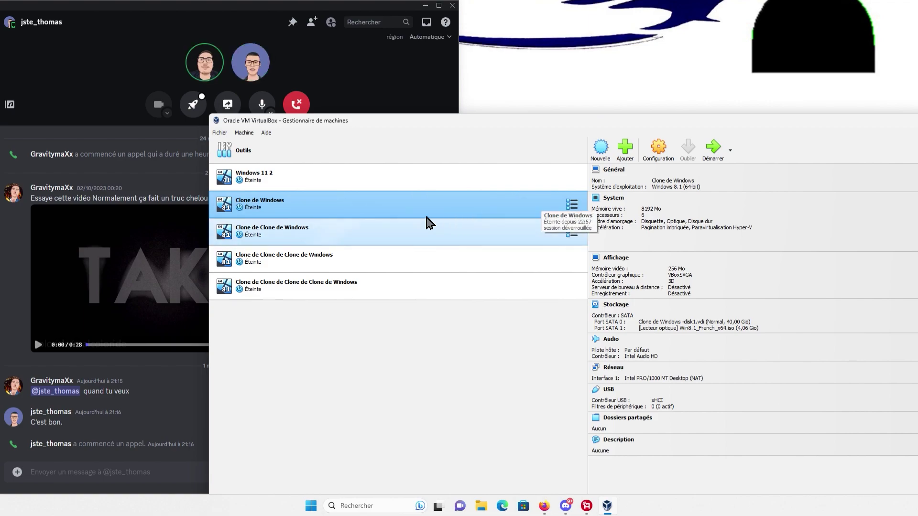
- Start the Clone de Windows virtual machine
right_click(409, 212)
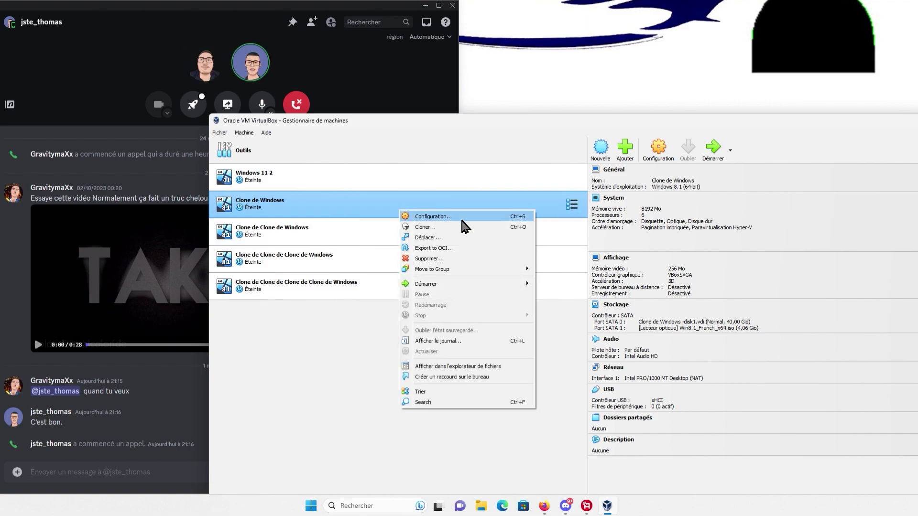
left_click(496, 206)
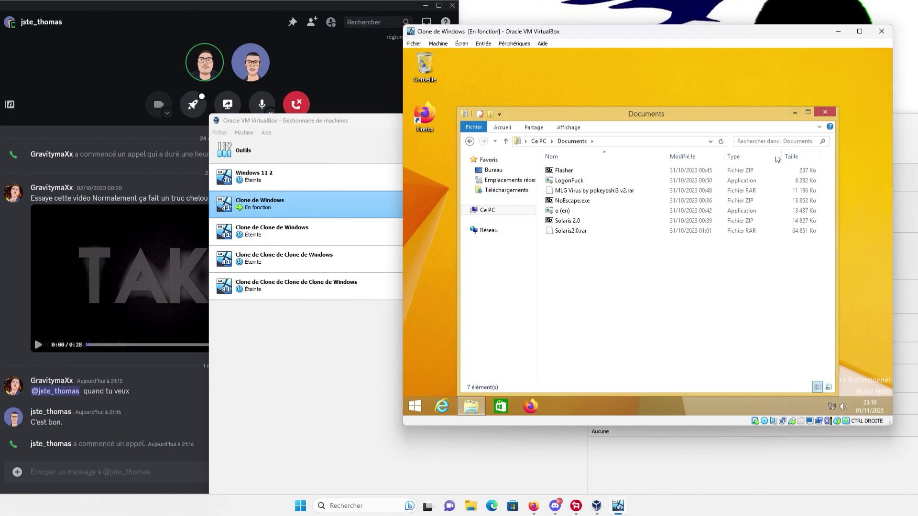
- Extract the NoEscape.exe folder from its archive in Documents to the desktop and place it below the Firefox shortcut
left_click_drag(650, 120, 716, 91)
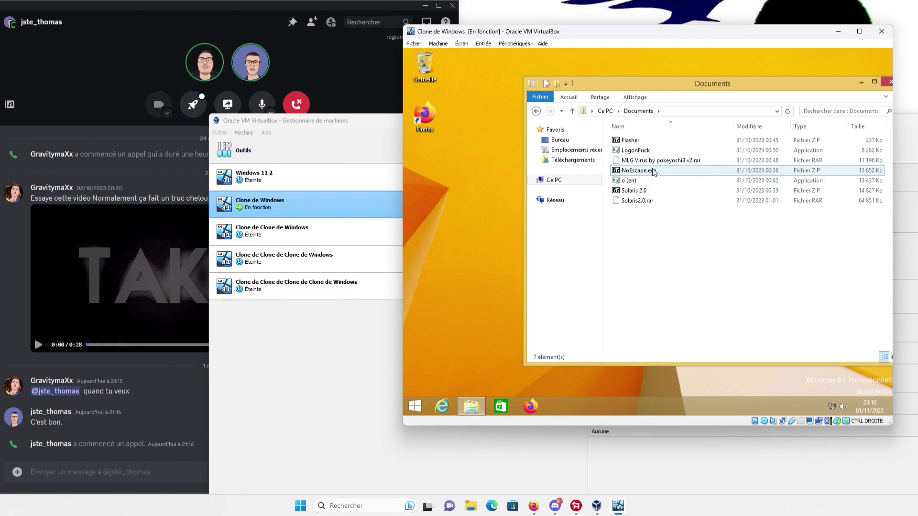
left_click(663, 150)
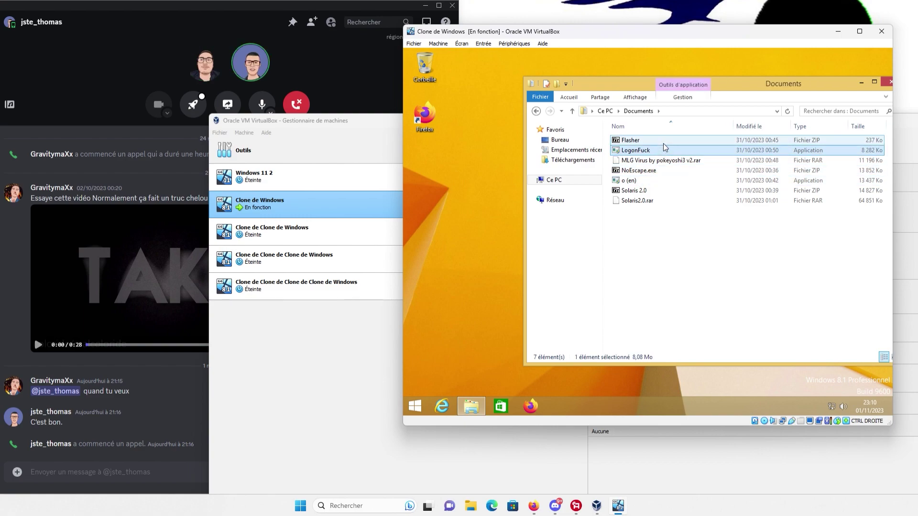
left_click(664, 142)
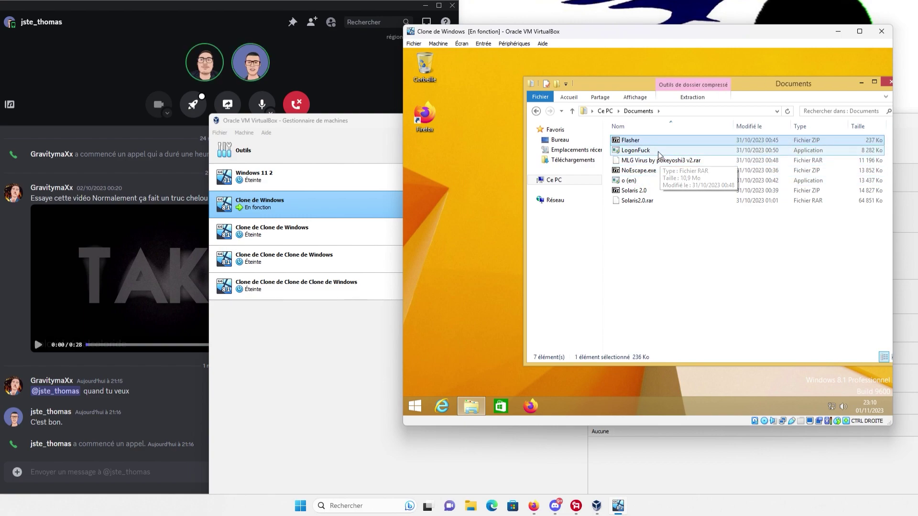
left_click(664, 161)
left_click(665, 171)
left_click(666, 181)
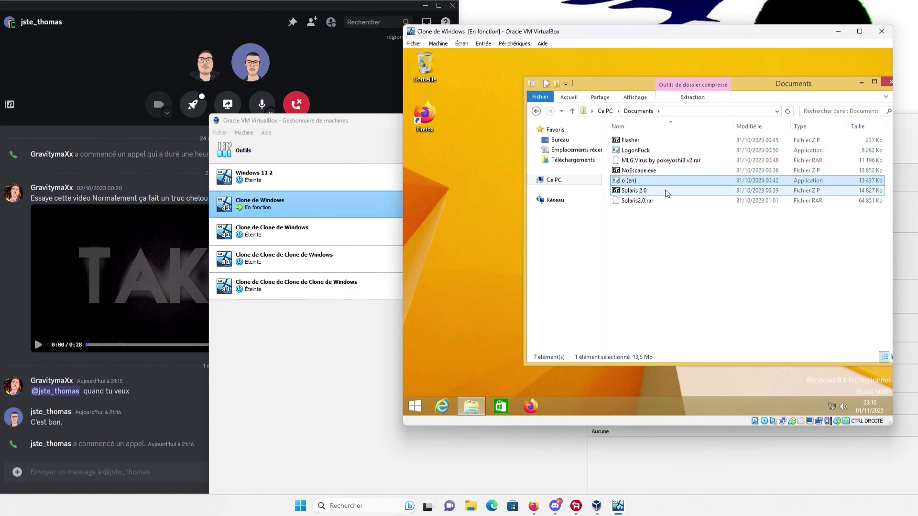
left_click(667, 201)
left_click(666, 190)
left_click(665, 180)
left_click(669, 171)
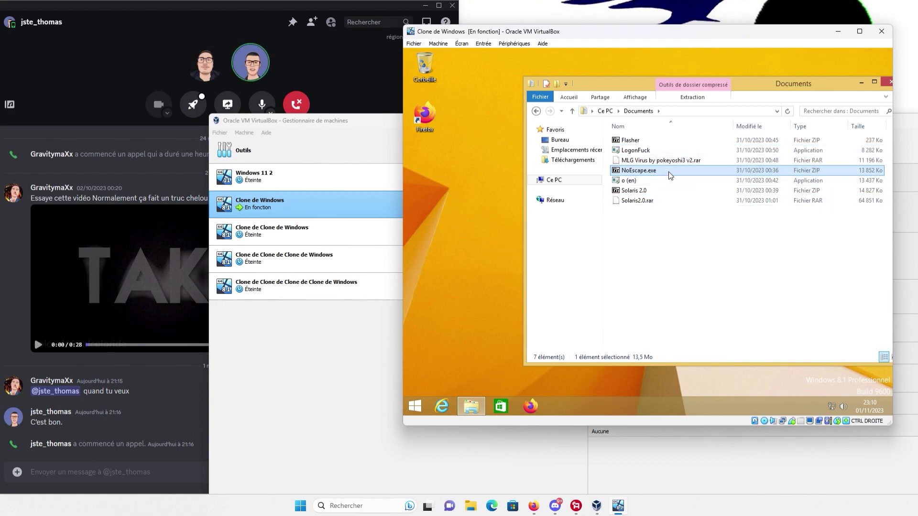
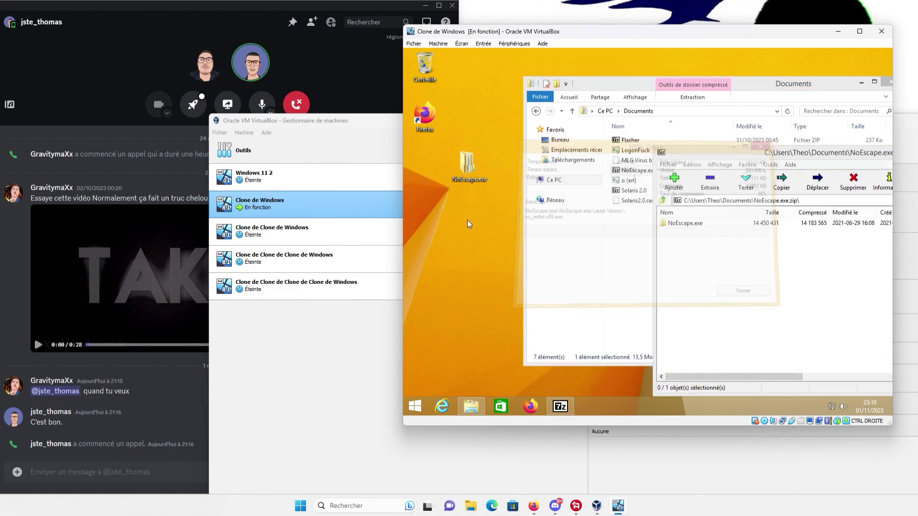
left_click_drag(471, 168, 425, 175)
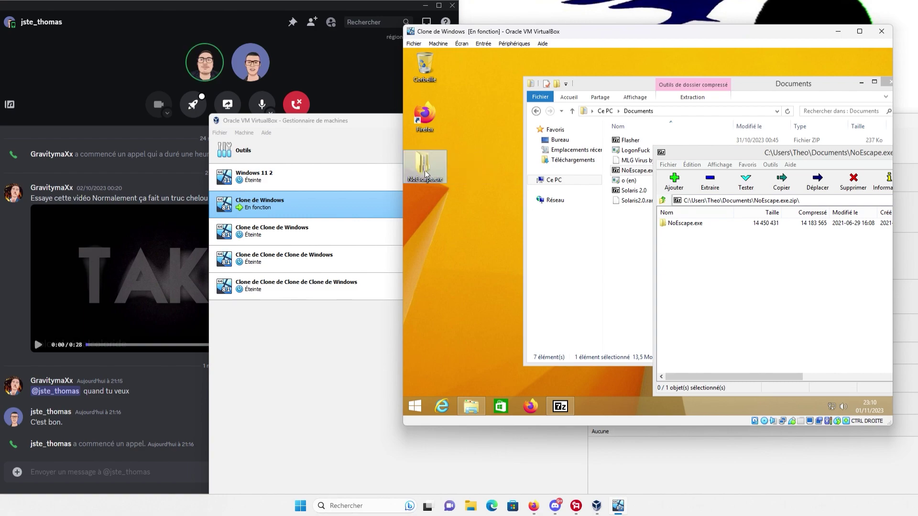
- Switch to Discord and stream the Clone de Windows window in the call at 720 resolution and 30 frames per second
left_click(228, 105)
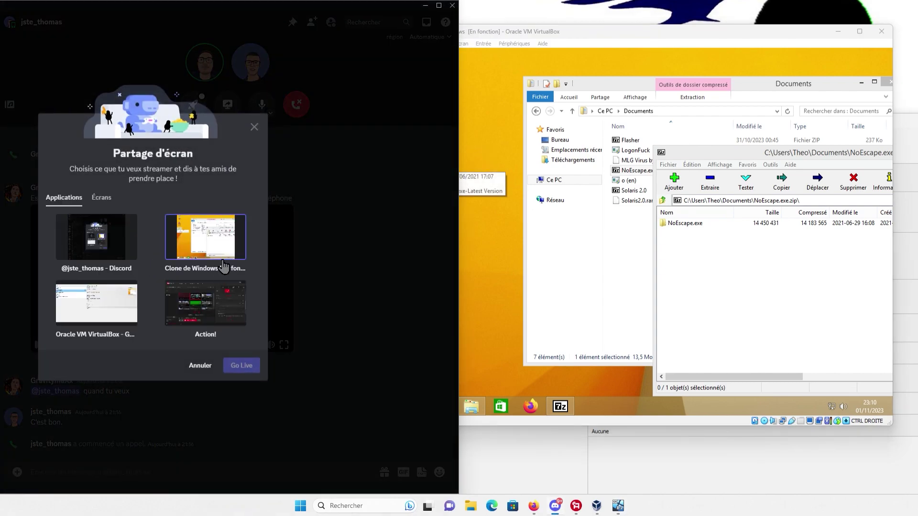
left_click(224, 267)
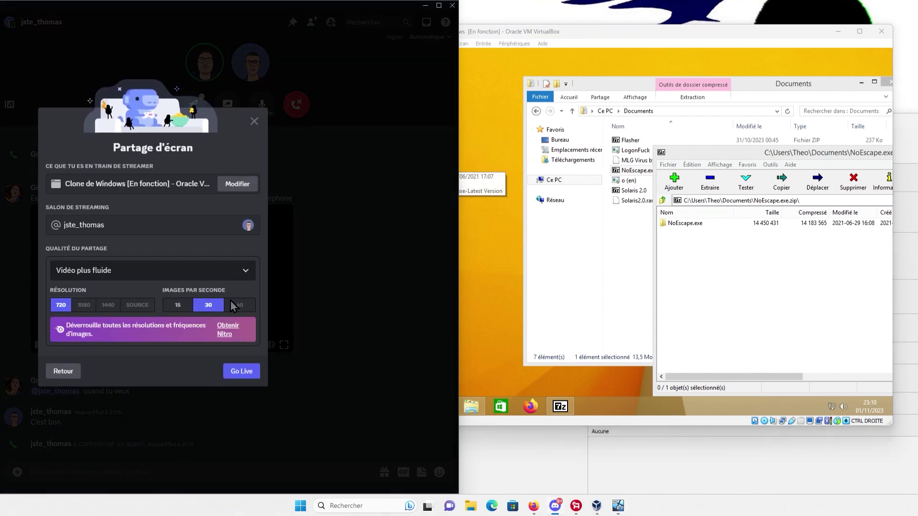
left_click(259, 374)
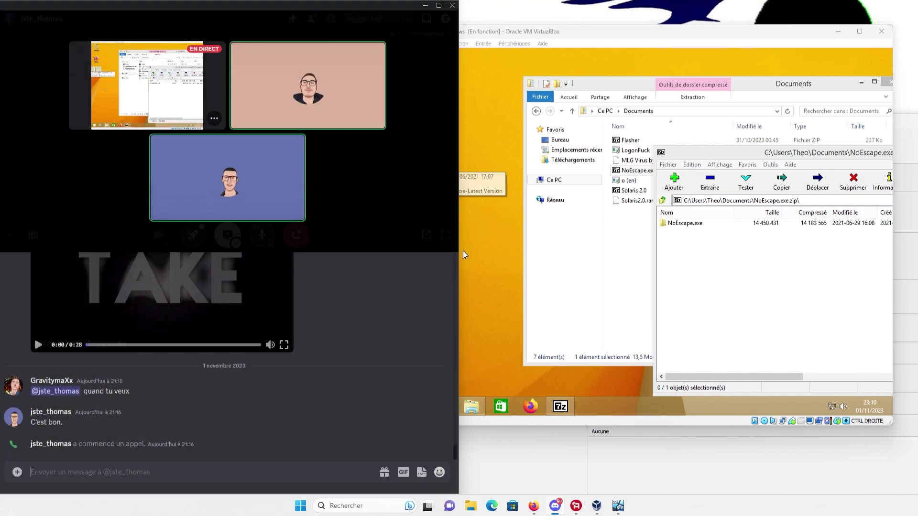
- Run vc_redist.x86 as administrator from the NoEscape.exe-Latest Version folder, accept the licence, start the installation and close the installer
left_click(481, 257)
double_click(424, 164)
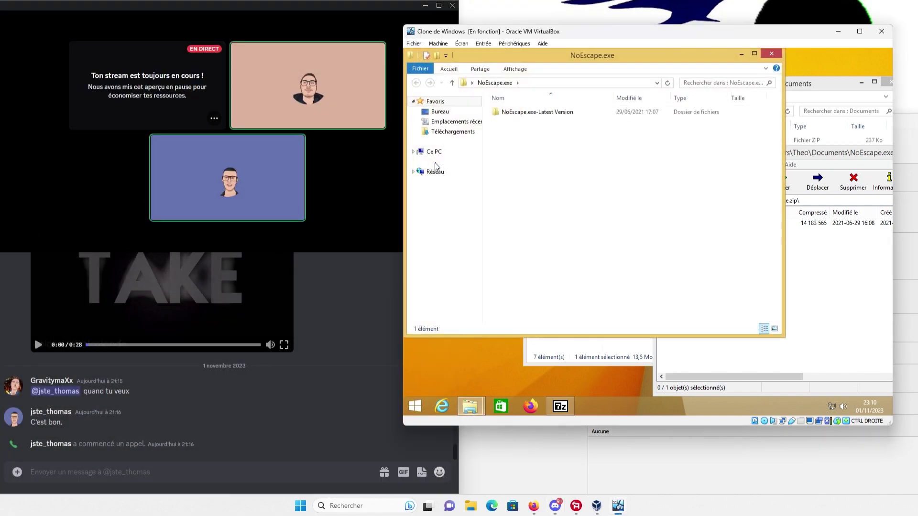
double_click(502, 115)
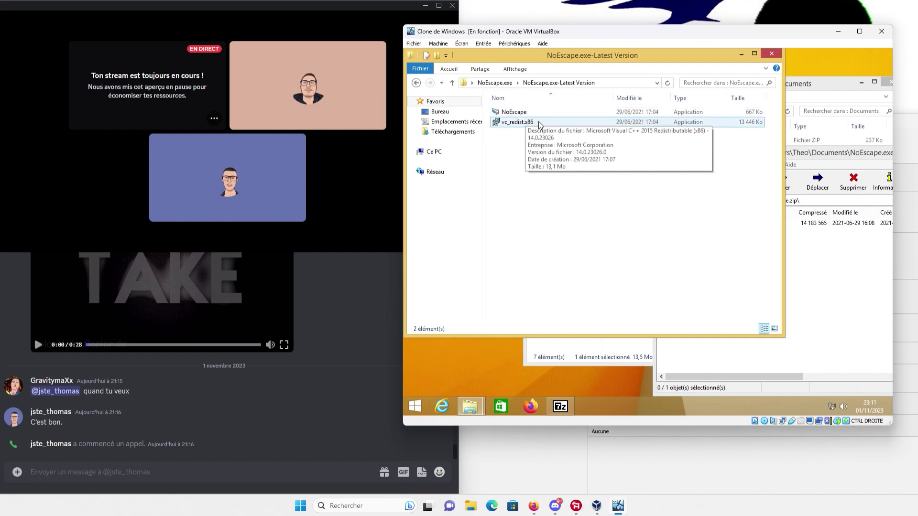
right_click(539, 125)
left_click(581, 140)
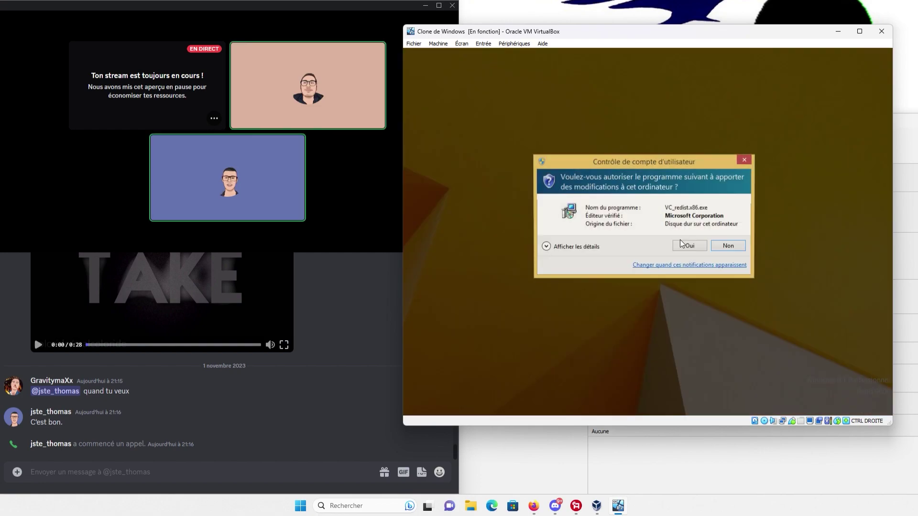
left_click(702, 246)
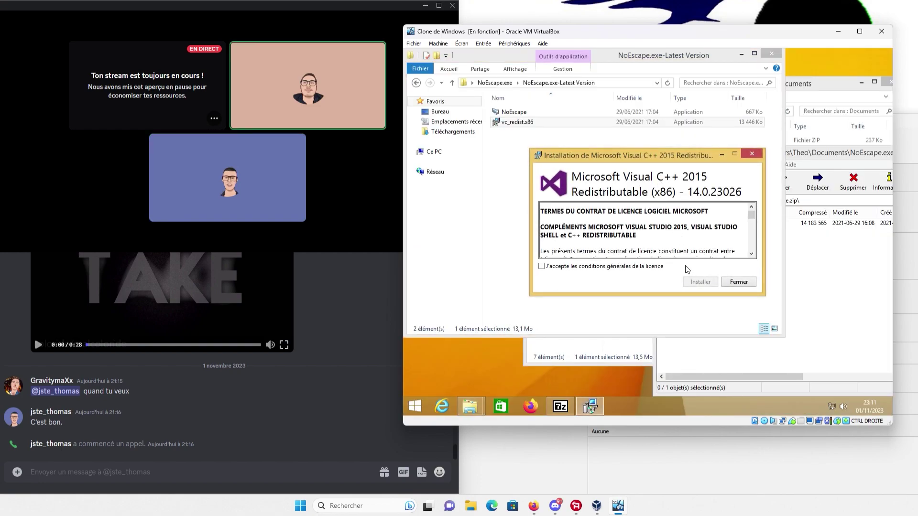
left_click(637, 268)
left_click(701, 283)
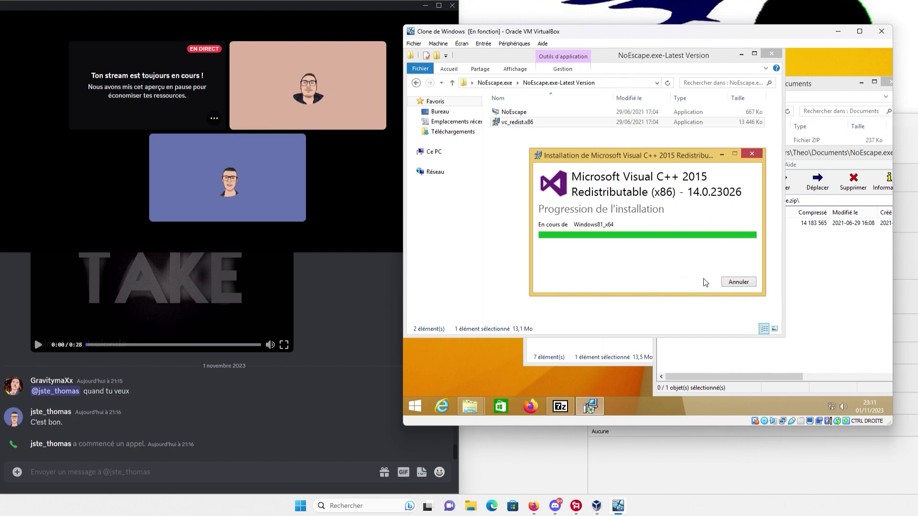
left_click(739, 282)
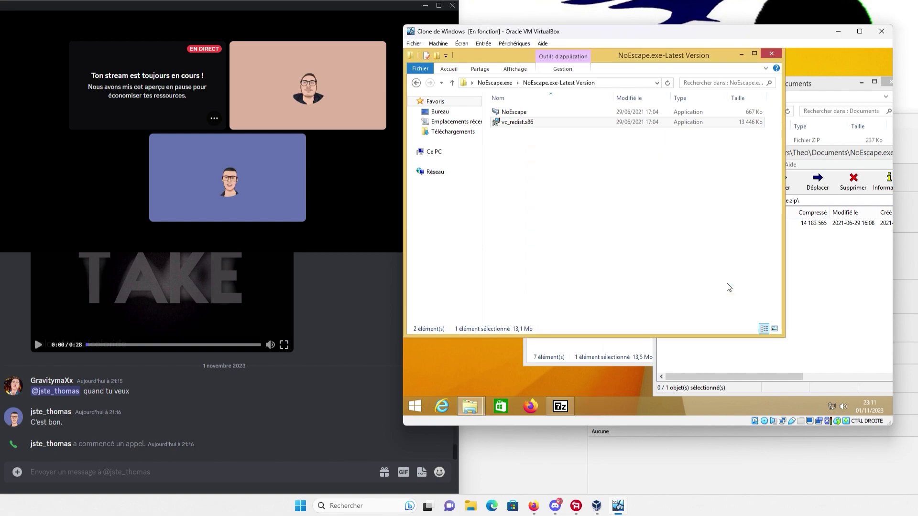
- Bring the NoEscape.exe.zip archive window fully into reach and close it
left_click(816, 326)
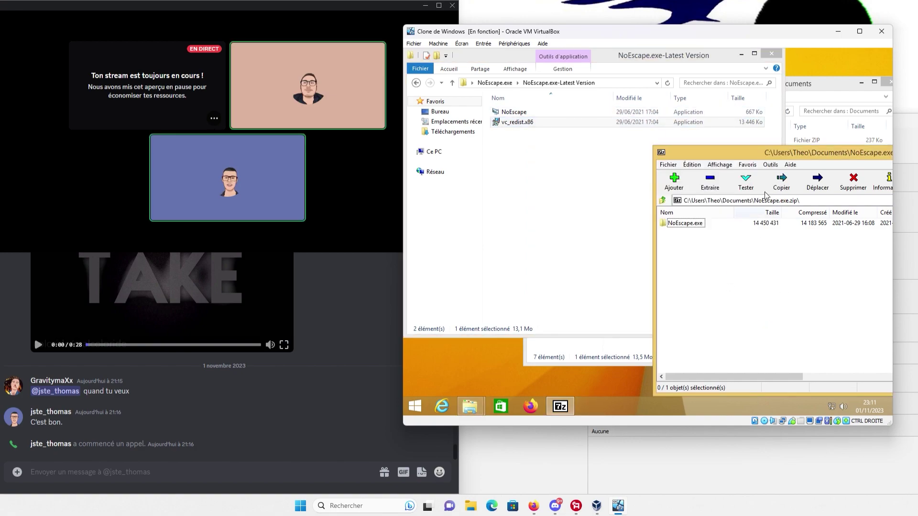
left_click_drag(777, 153, 449, 173)
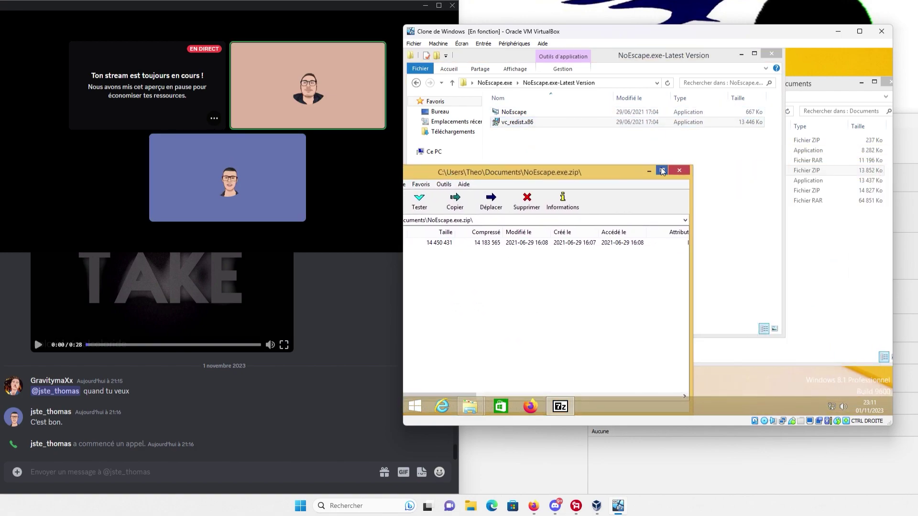
left_click(671, 172)
- Try to run NoEscape as administrator, allow it to make changes and dismiss its message
left_click(569, 112)
right_click(568, 112)
left_click(647, 127)
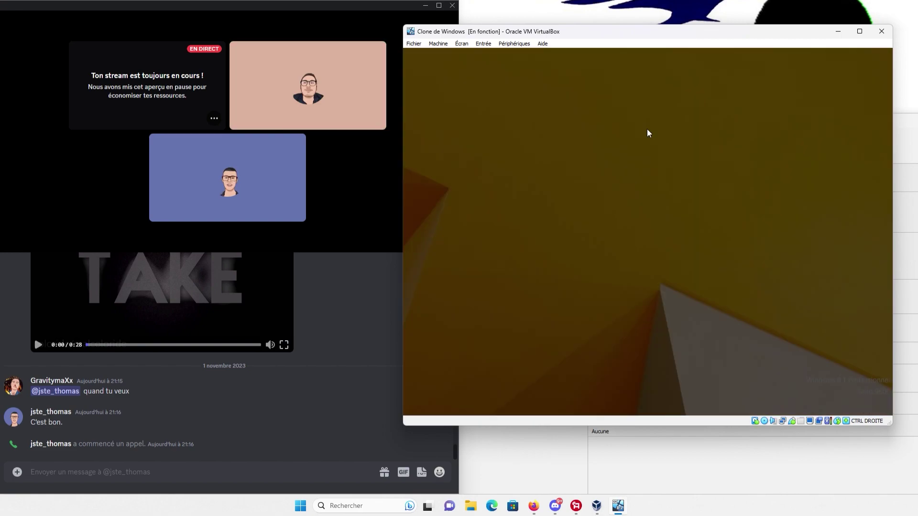
left_click(691, 250)
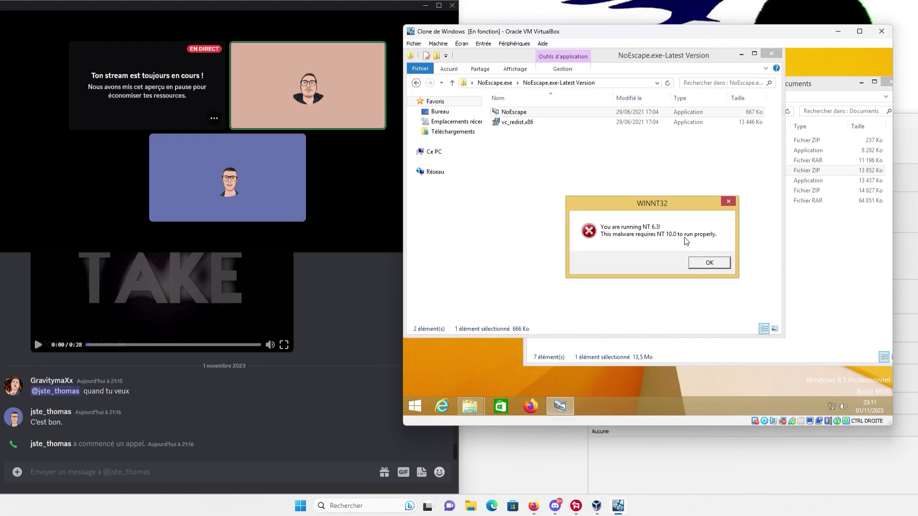
left_click(712, 265)
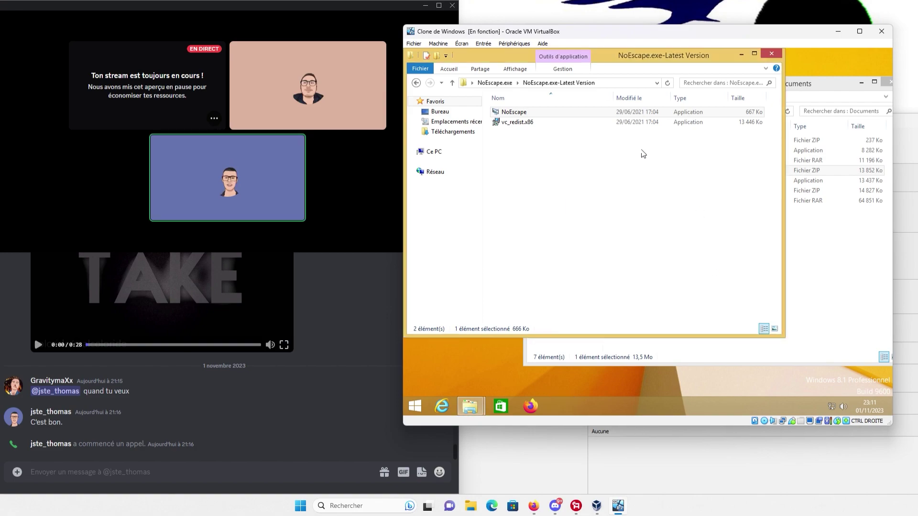
- Retry launching NoEscape with administrator rights, close its message and open the available actions for vc_redist.x86
right_click(588, 114)
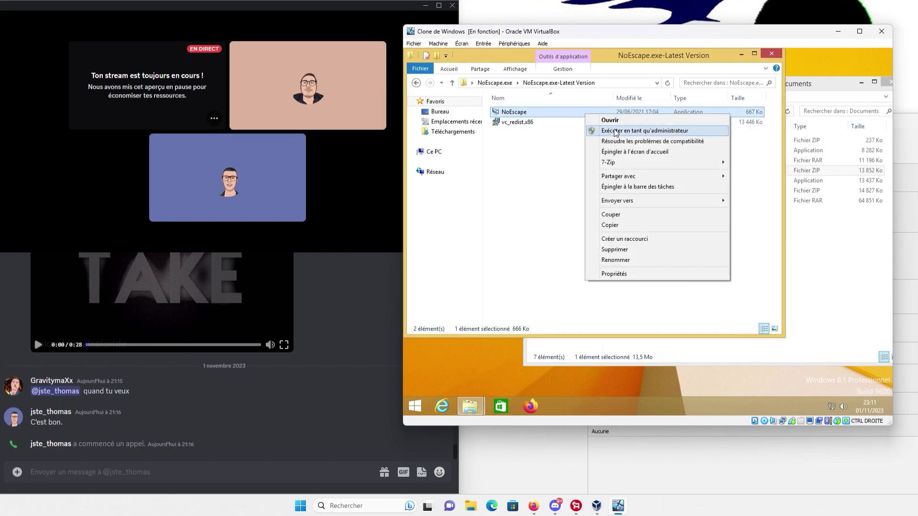
left_click(619, 131)
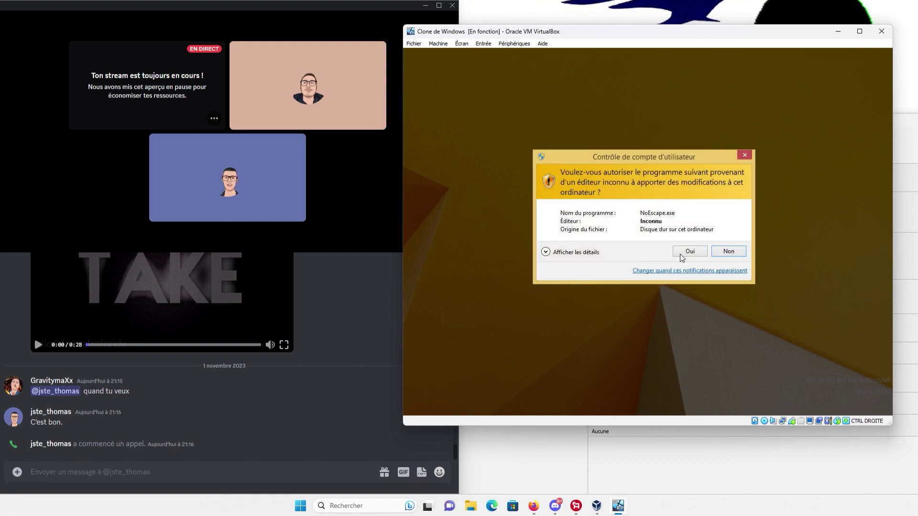
left_click(689, 249)
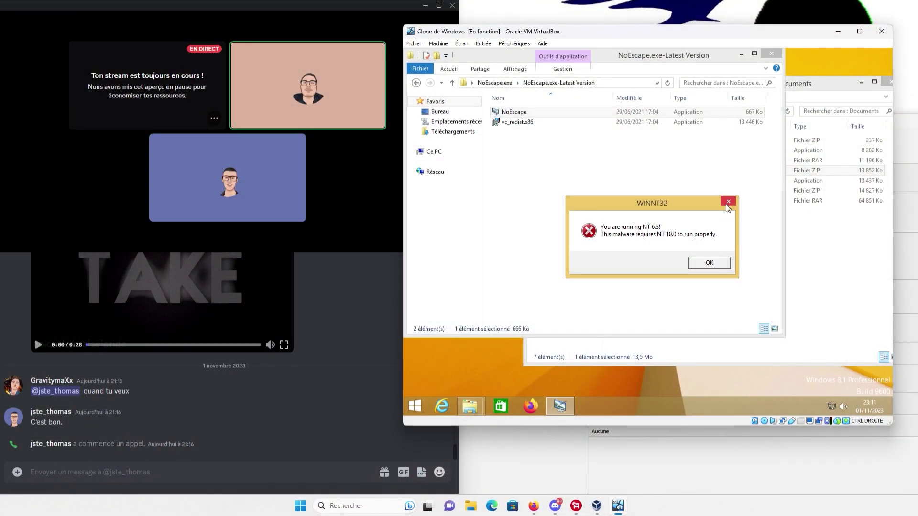
left_click(727, 203)
right_click(581, 124)
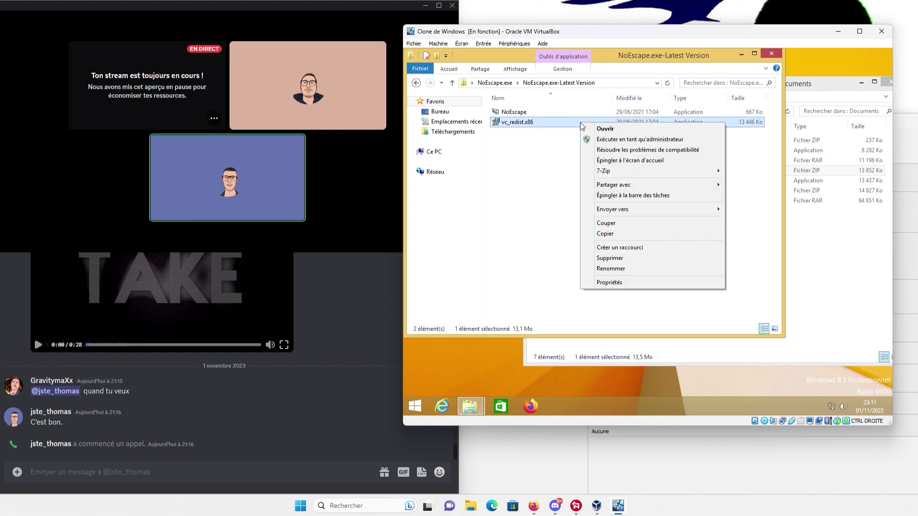
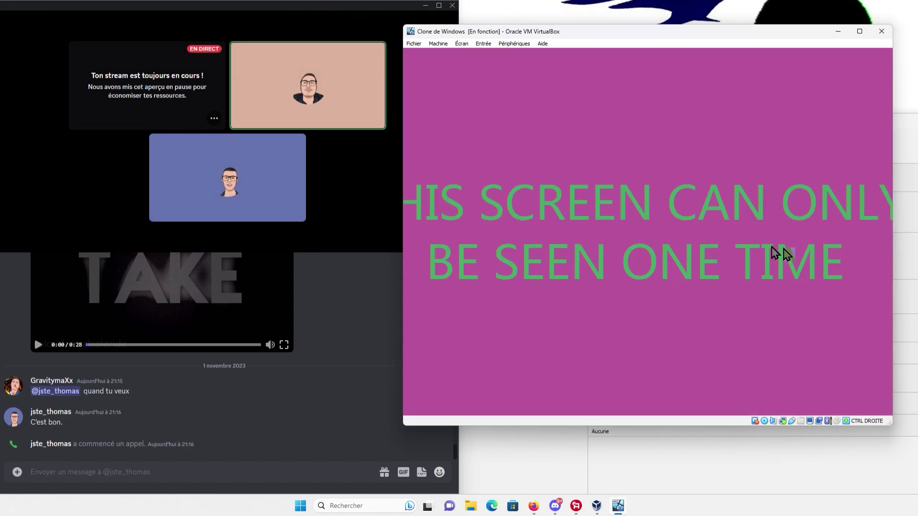
- Reset the Clone de Windows virtual machine and confirm the restart
left_click(464, 45)
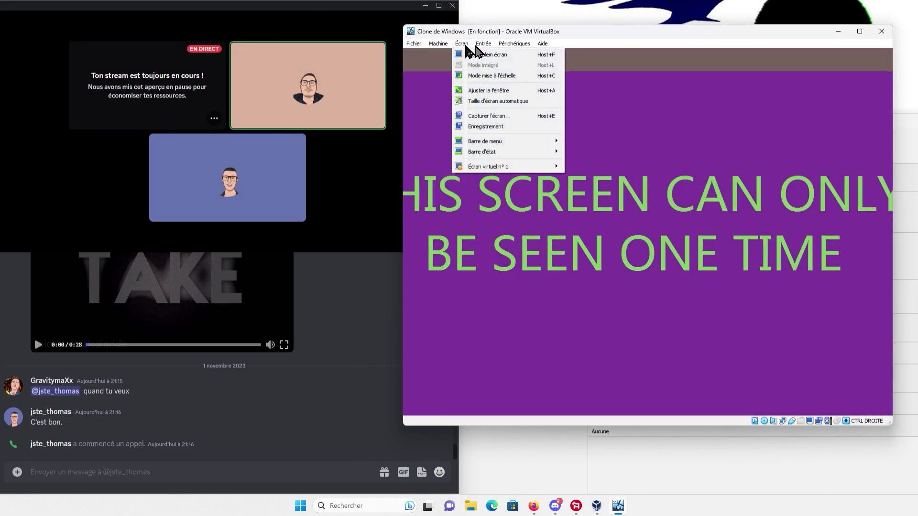
mouse_move(438, 44)
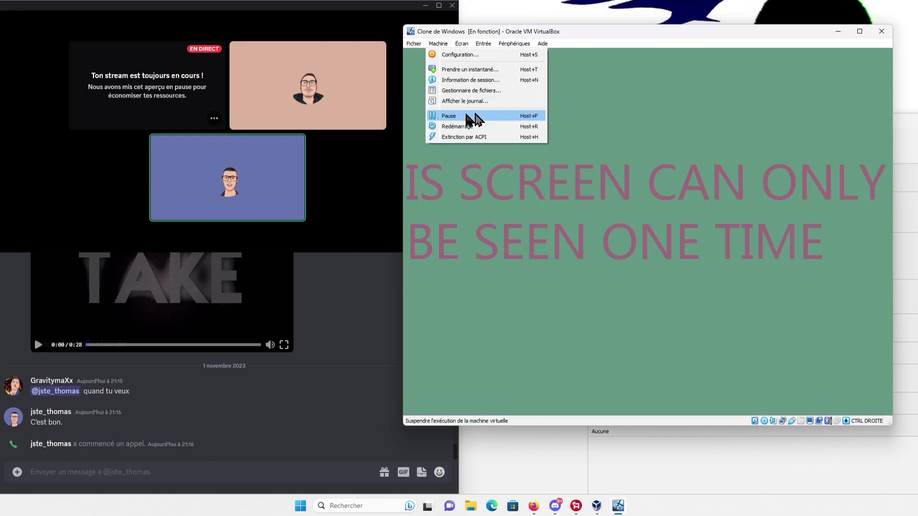
left_click(474, 127)
left_click(631, 270)
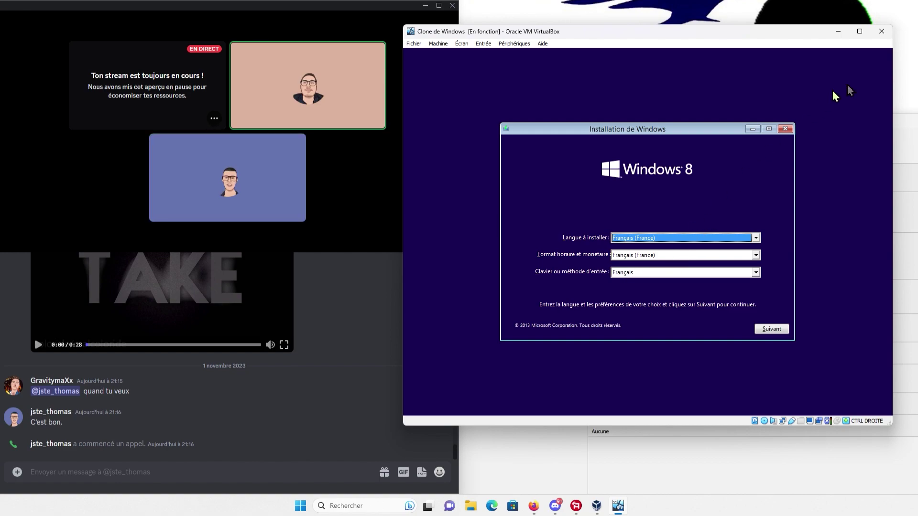
- Power off the Clone de Windows virtual machine and request its deletion in the VirtualBox manager
left_click(882, 32)
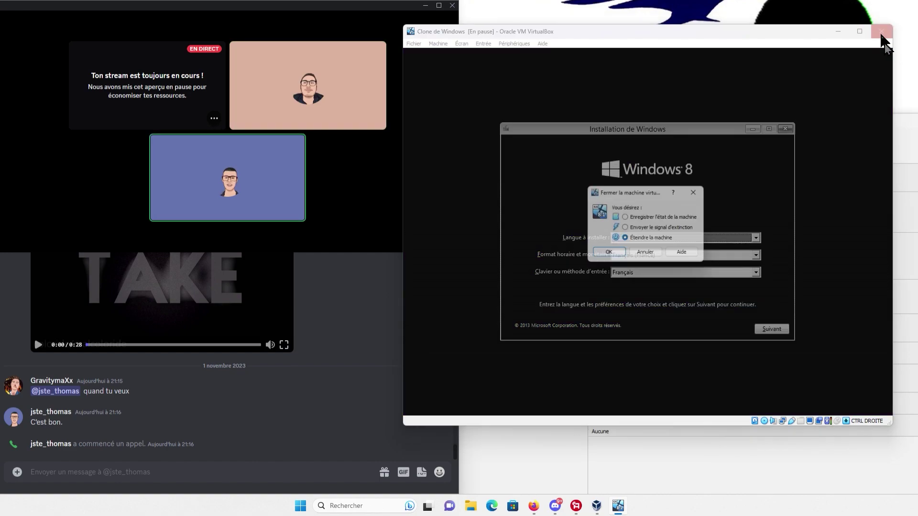
left_click(616, 251)
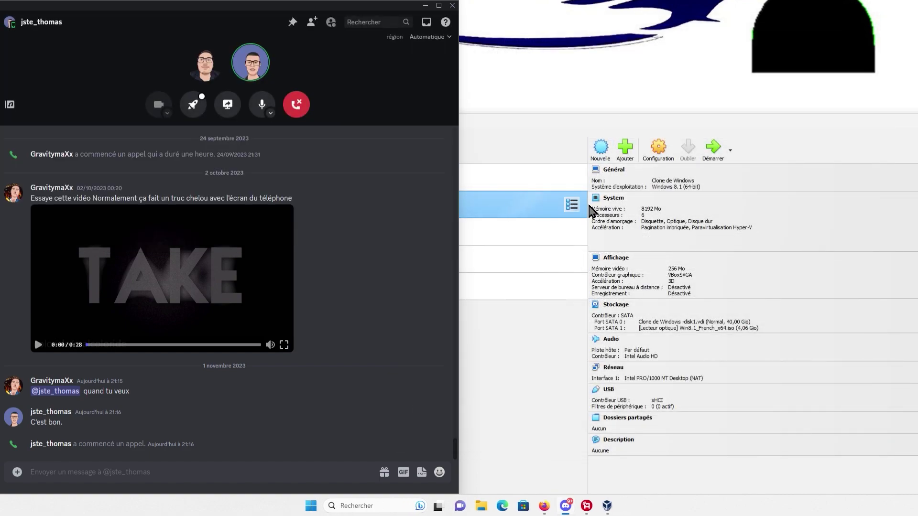
left_click(590, 208)
right_click(569, 202)
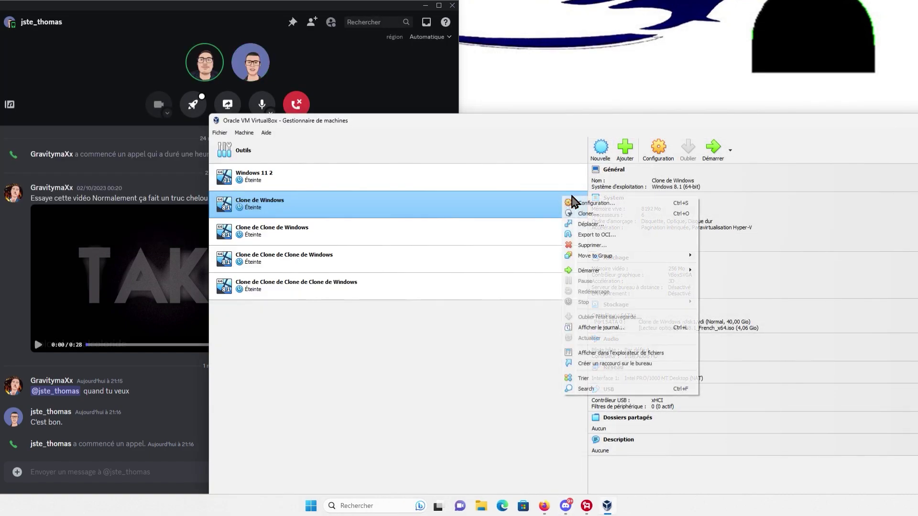
left_click(597, 247)
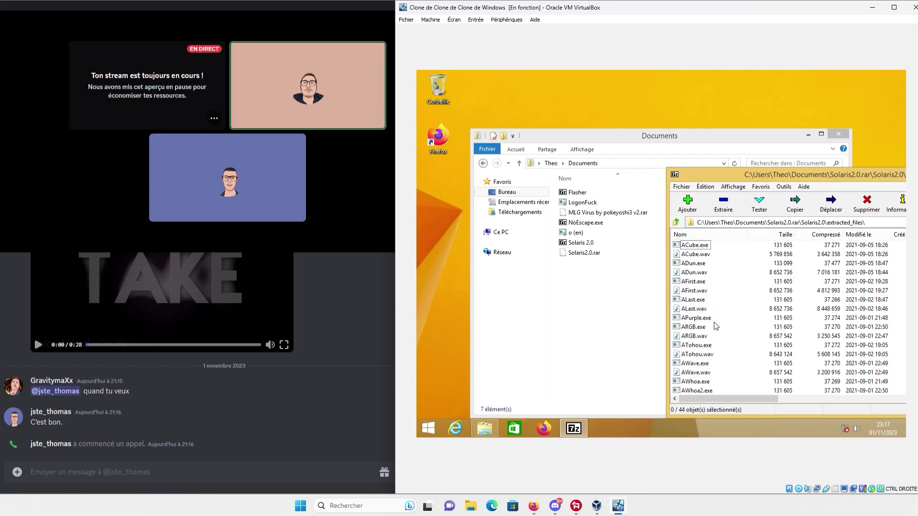
- Open local disk C: in the file explorer as destination and return to the extracted_files folder of Solaris2.0.rar
key("ctrl+a")
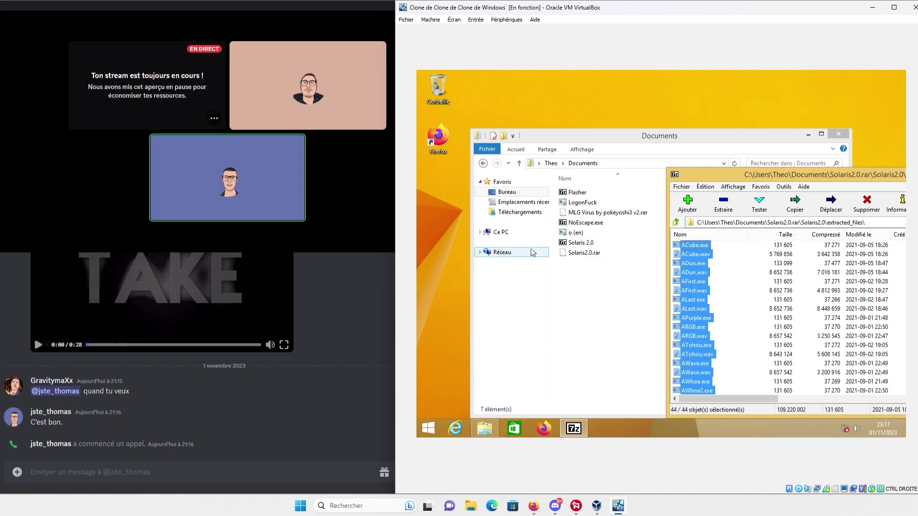
left_click(501, 232)
double_click(642, 300)
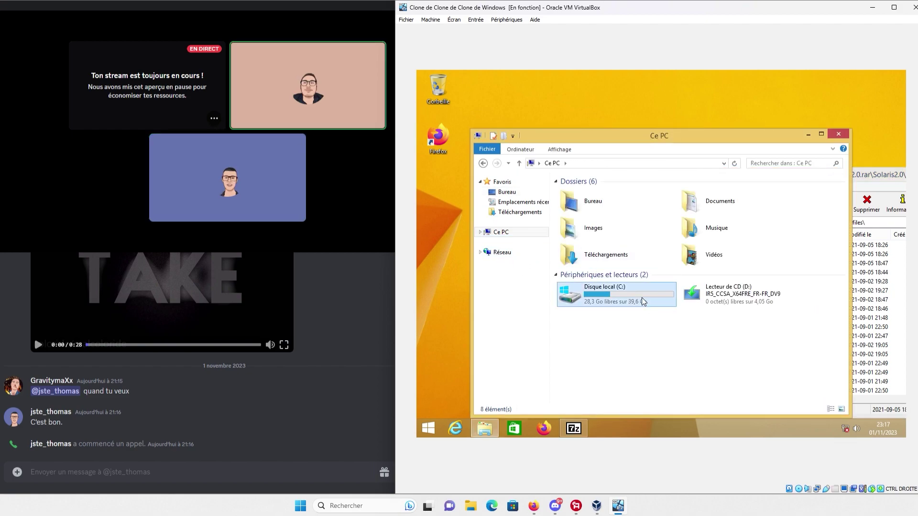
left_click(880, 293)
left_click(880, 294)
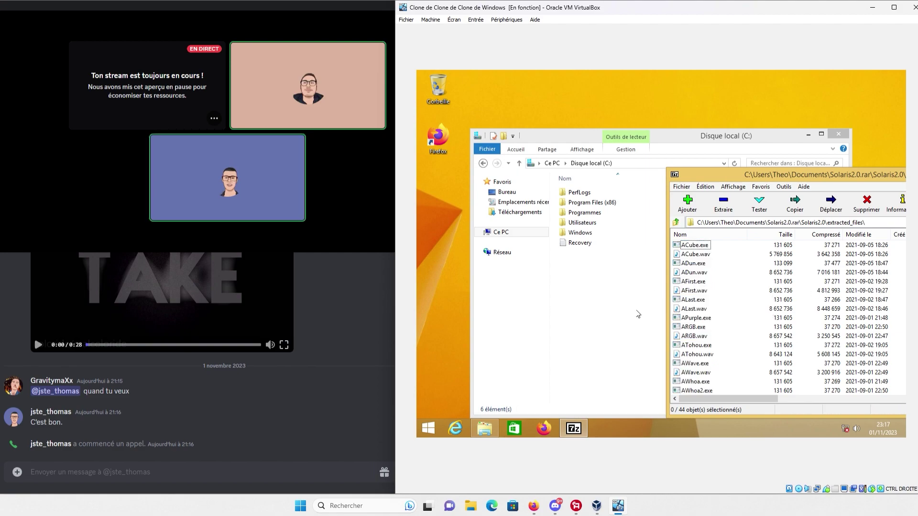
- Extract all files of the extracted_files folder to the root of C: with administrator rights and close the archive
key("ctrl+a")
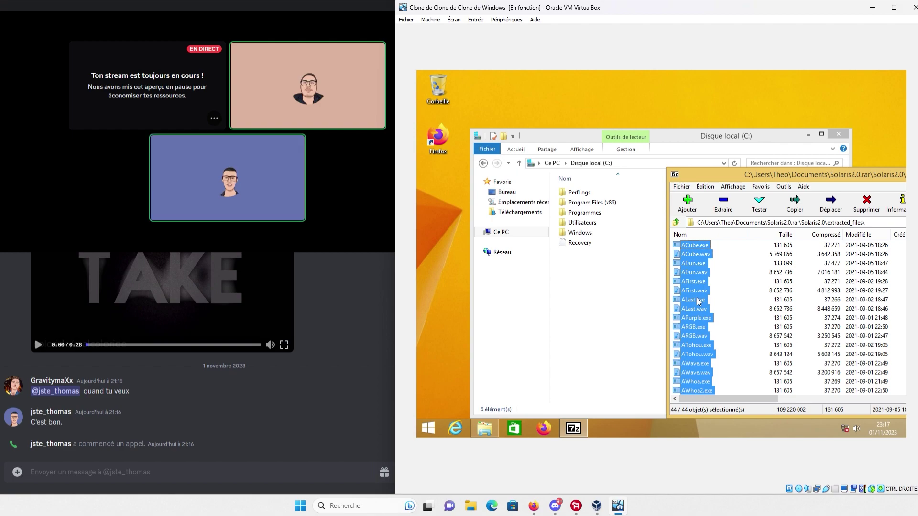
left_click_drag(593, 377, 600, 322)
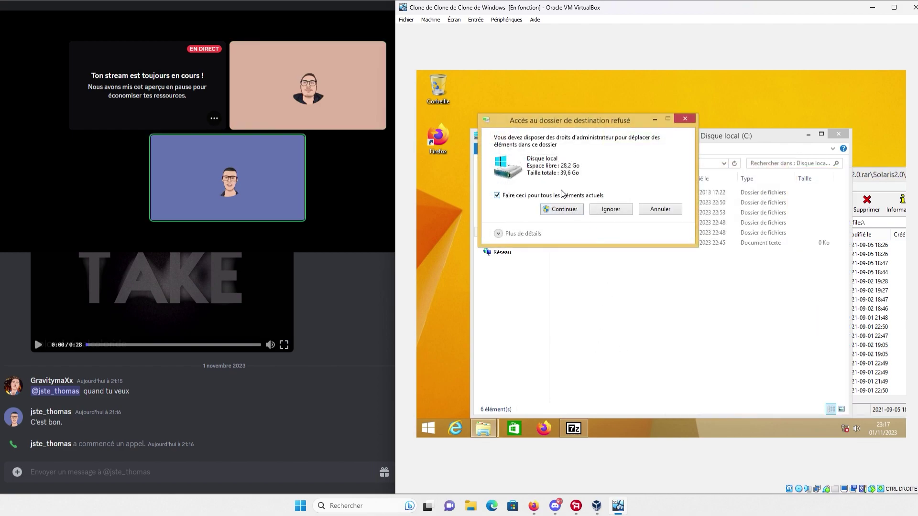
left_click(562, 210)
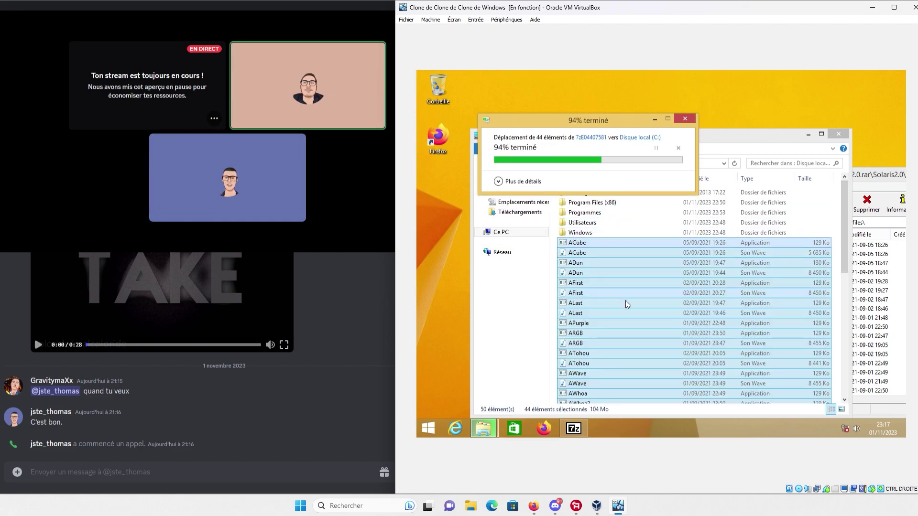
left_click(896, 180)
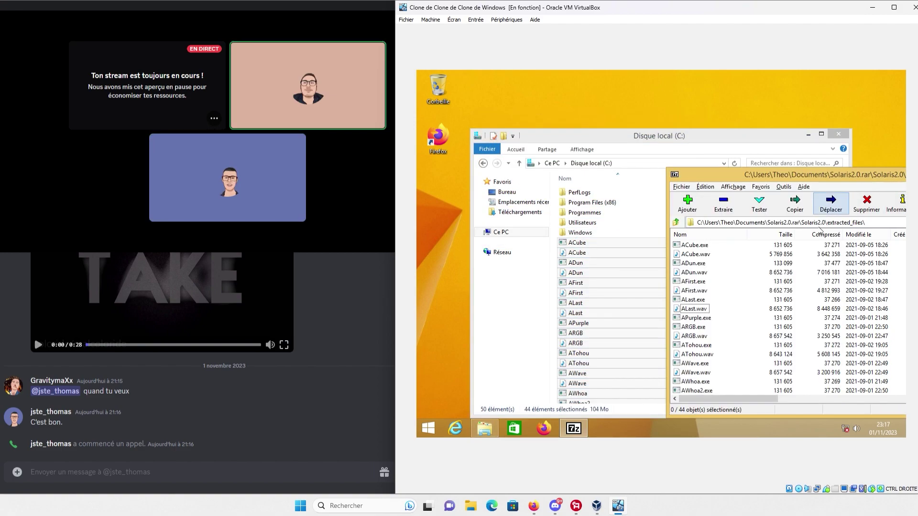
key("alt+F4")
- Run Solaris from C: as administrator, allow it to make changes and accept both of its execution warnings
left_click(646, 276)
key("s")
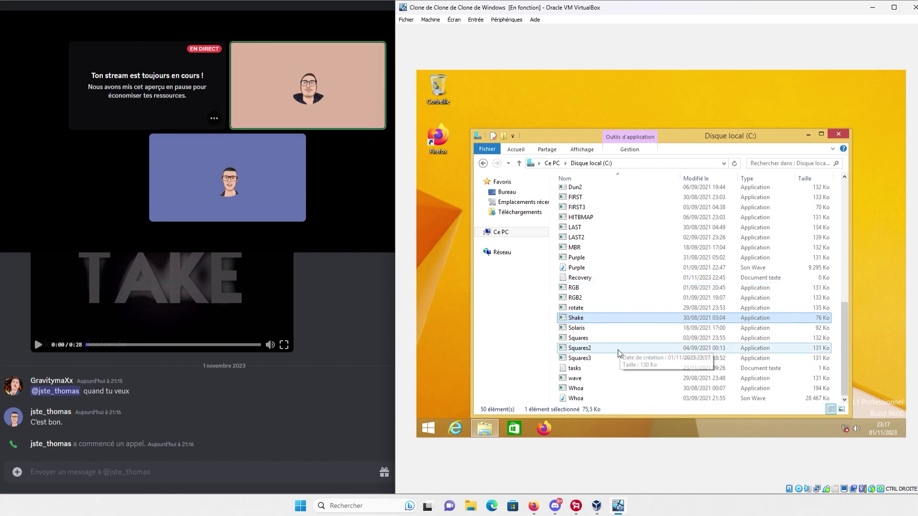
right_click(613, 329)
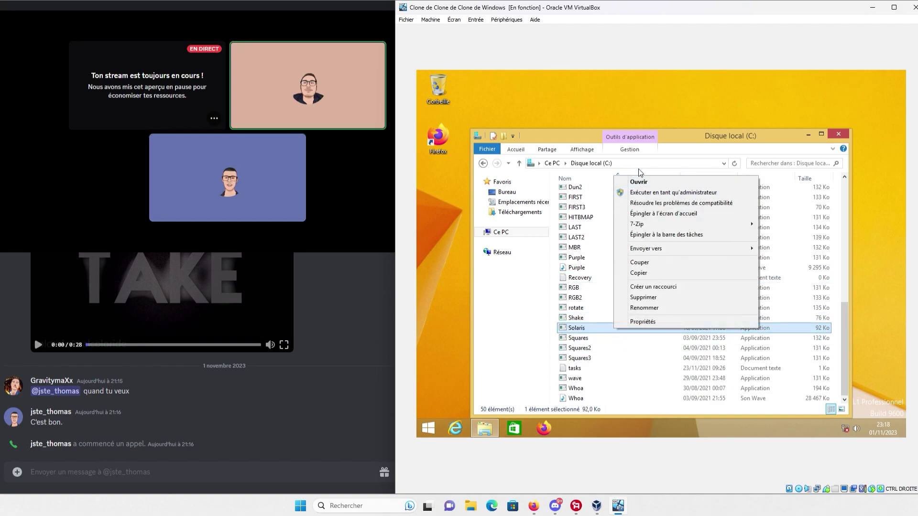
left_click(644, 192)
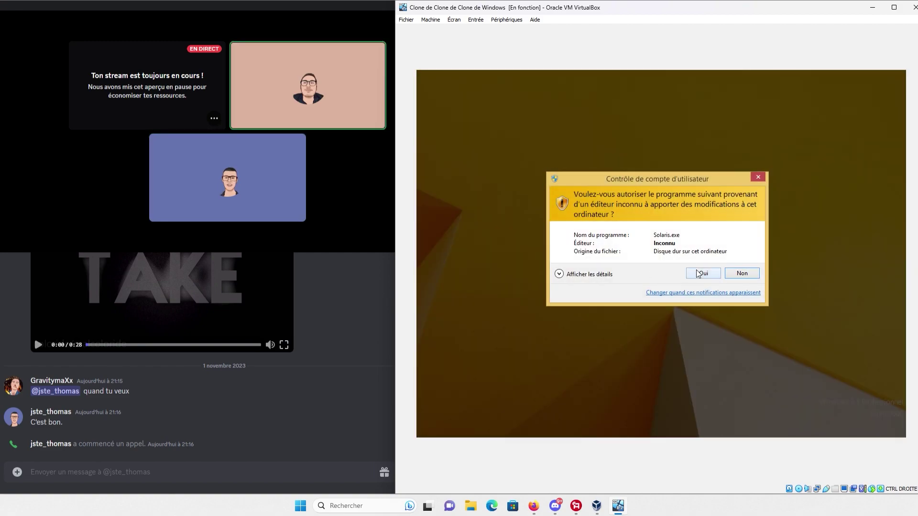
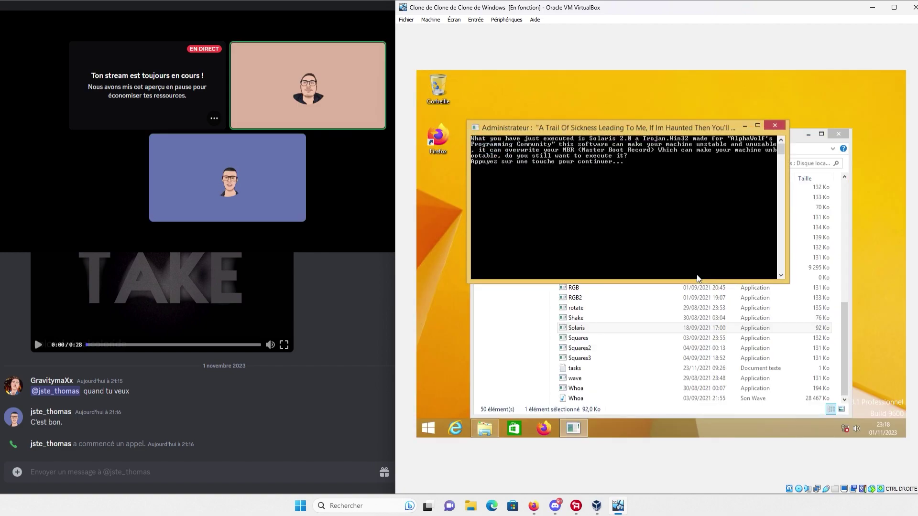
key("Return")
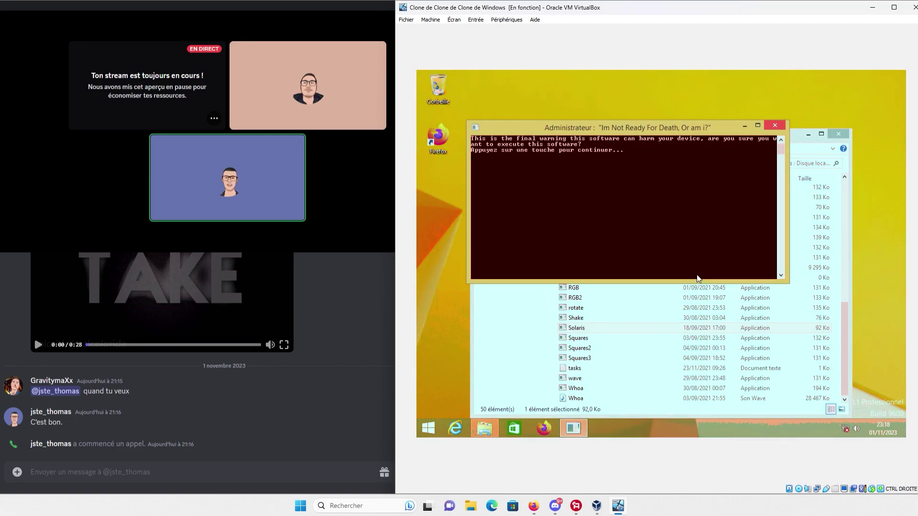
key("Return")
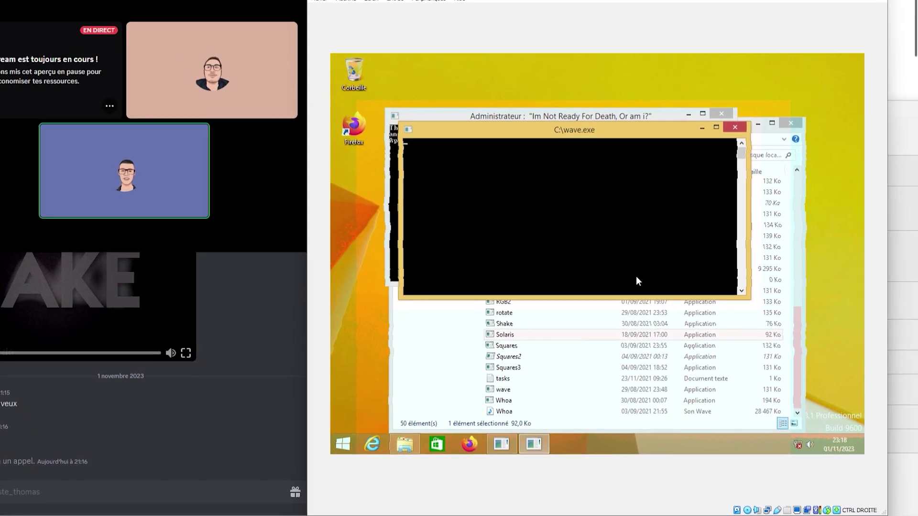